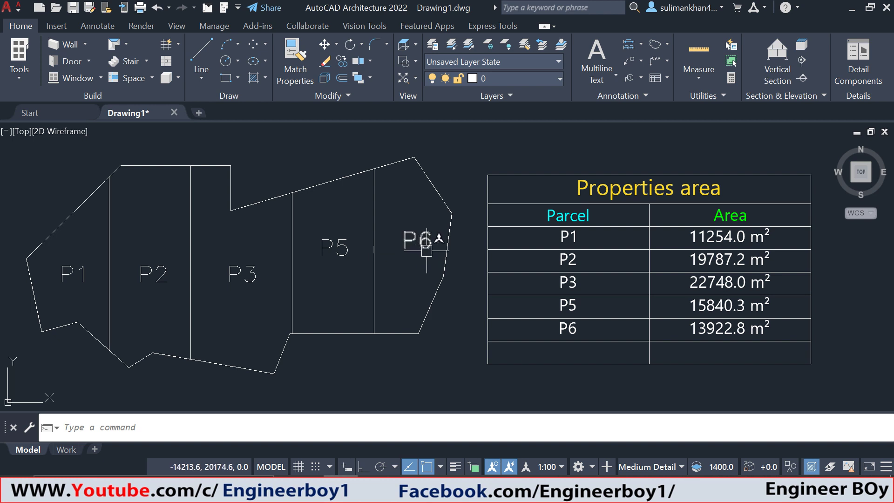
Crossing-select and erase all old parcels, labels and the area table, leaving an empty canvas.
mouse_move(425, 250)
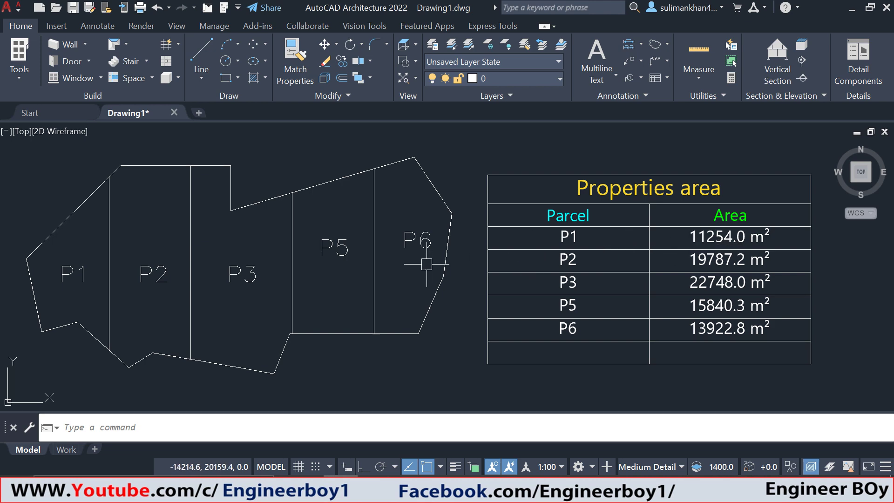
click(855, 7)
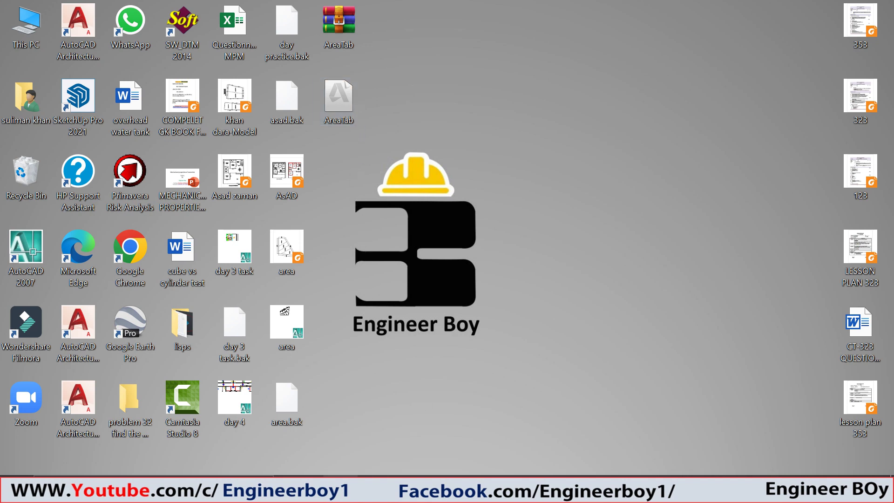
key(alt+Tab)
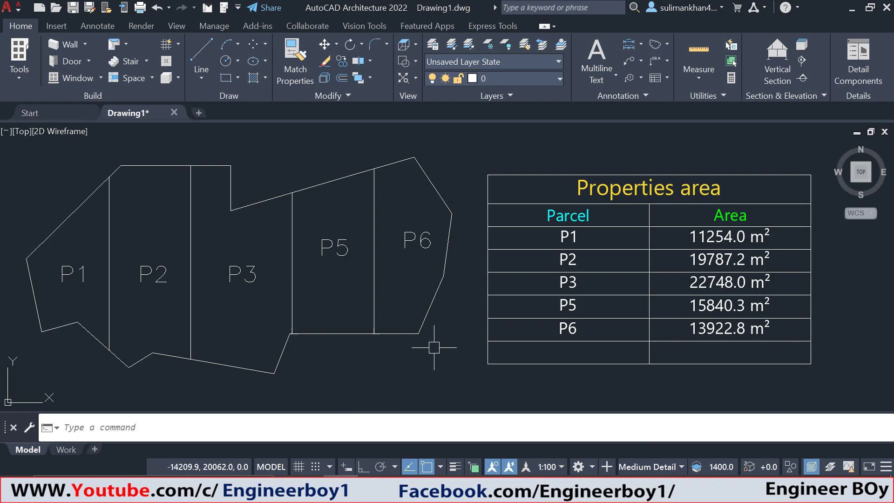
click(838, 379)
click(23, 154)
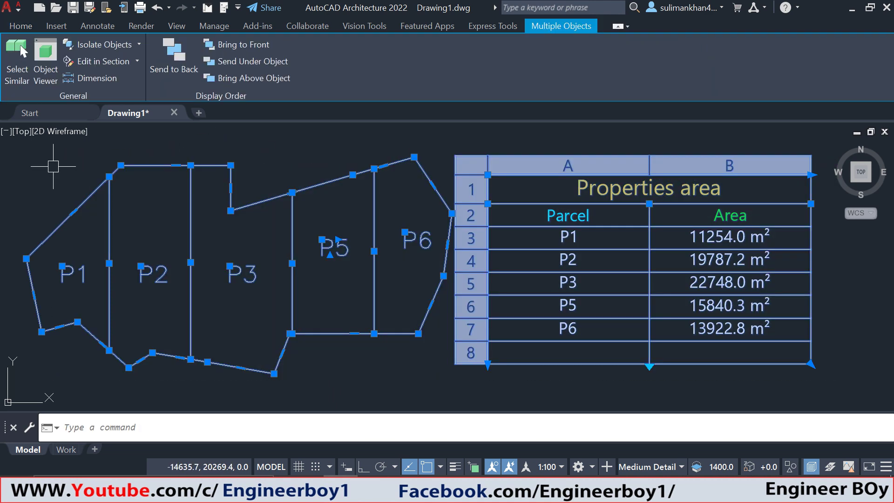
text(e)
key(Return)
click(449, 199)
click(324, 254)
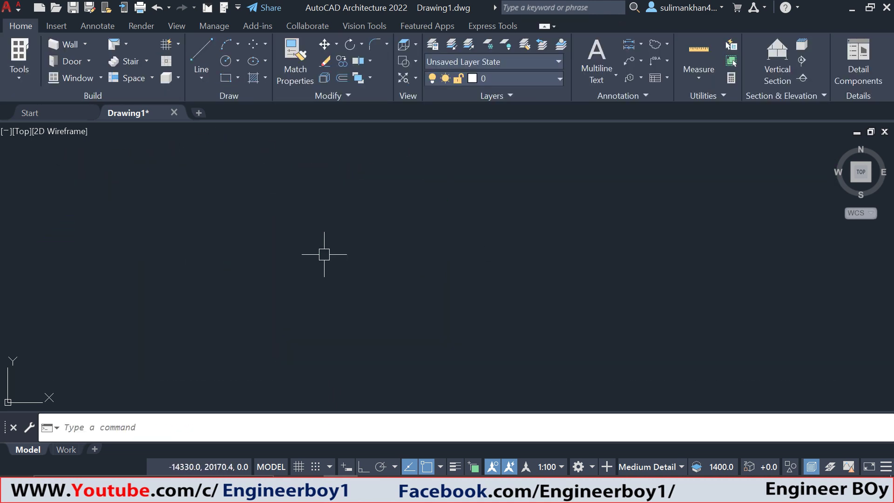
Draw a twelve-corner irregular polyline boundary and close it back to its start.
key(Return)
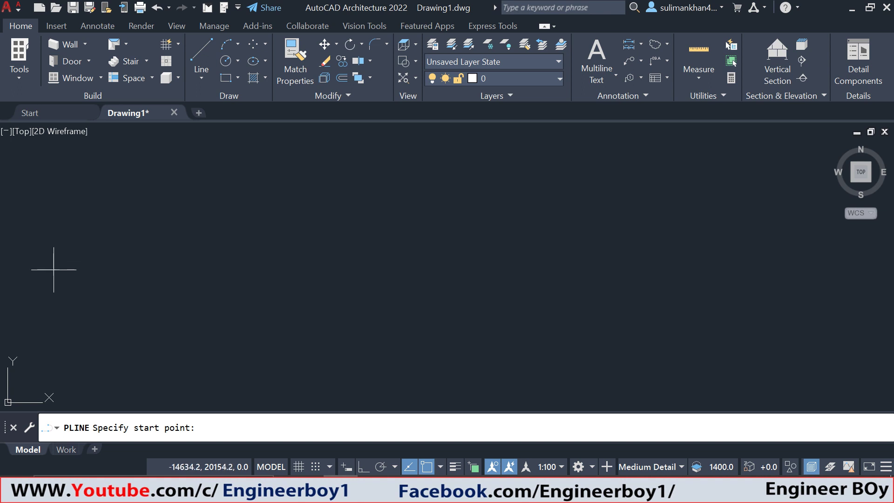
click(54, 269)
click(98, 201)
click(194, 183)
click(254, 162)
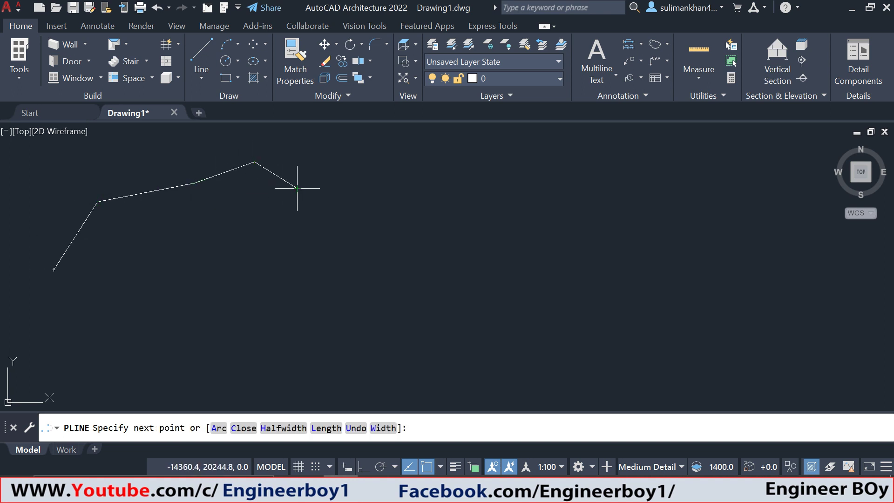
click(297, 188)
click(361, 208)
click(454, 190)
click(497, 272)
click(497, 332)
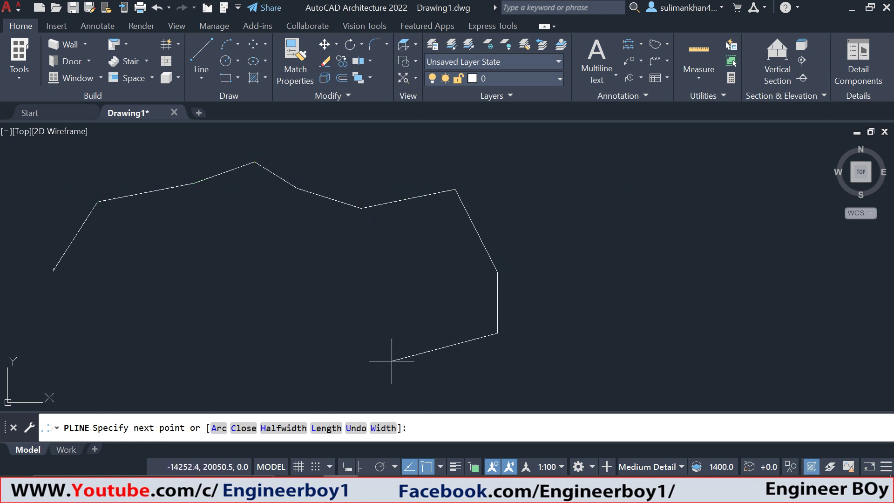
click(380, 366)
click(244, 380)
click(149, 350)
key(c)
key(Return)
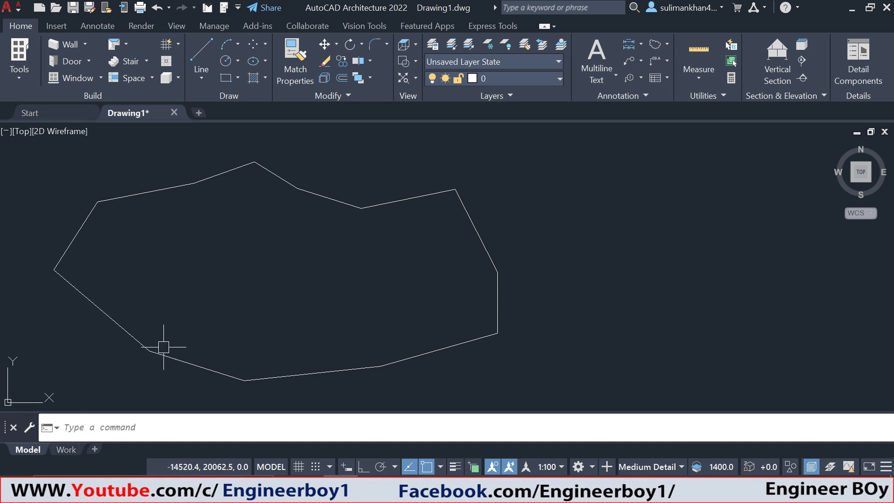
With Ortho on, draw a vertical polyline crossing the boundary from top to bottom.
text(pl)
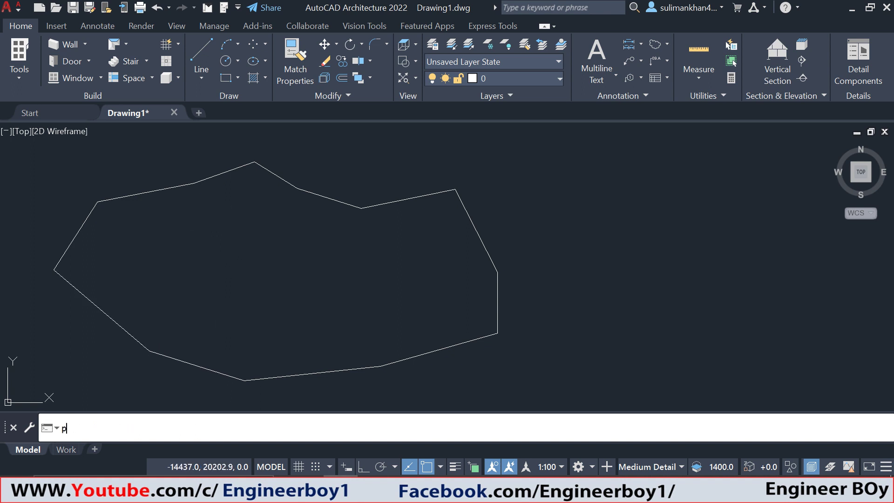
key(Return)
click(390, 160)
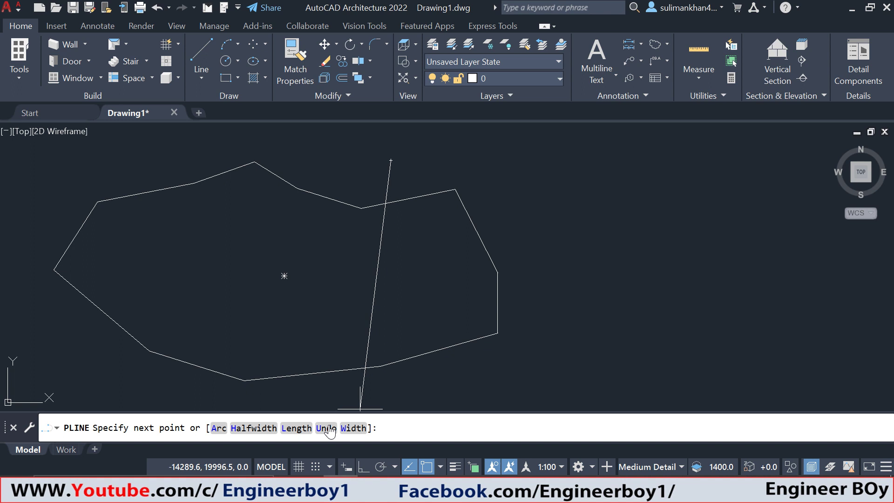
click(362, 467)
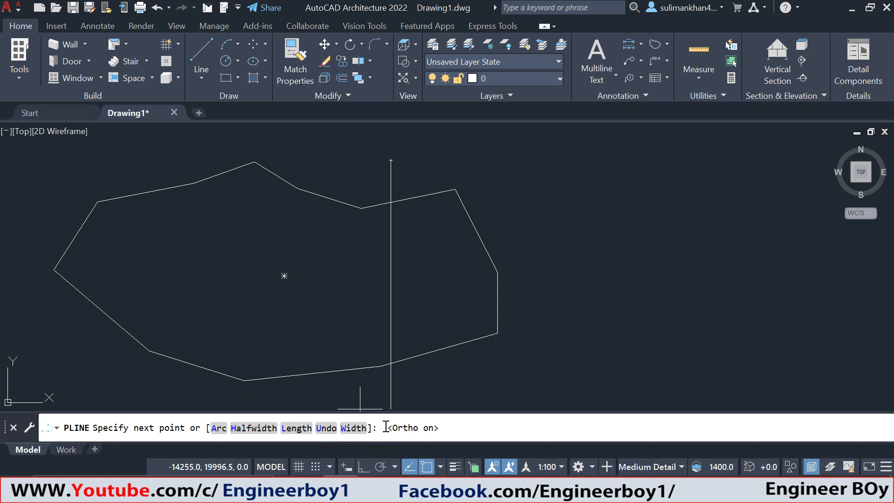
click(393, 395)
key(Return)
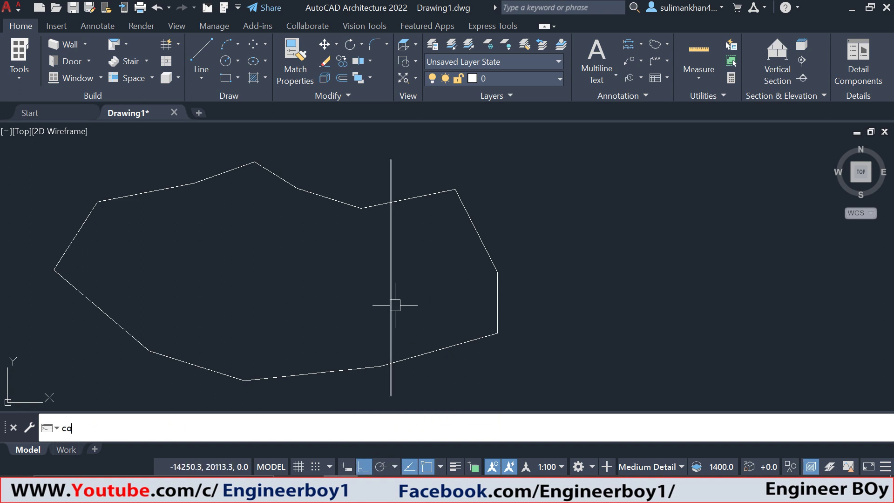
Copy the vertical dividing line four times leftward across the boundary.
text(co)
key(Return)
click(391, 293)
key(Return)
click(391, 293)
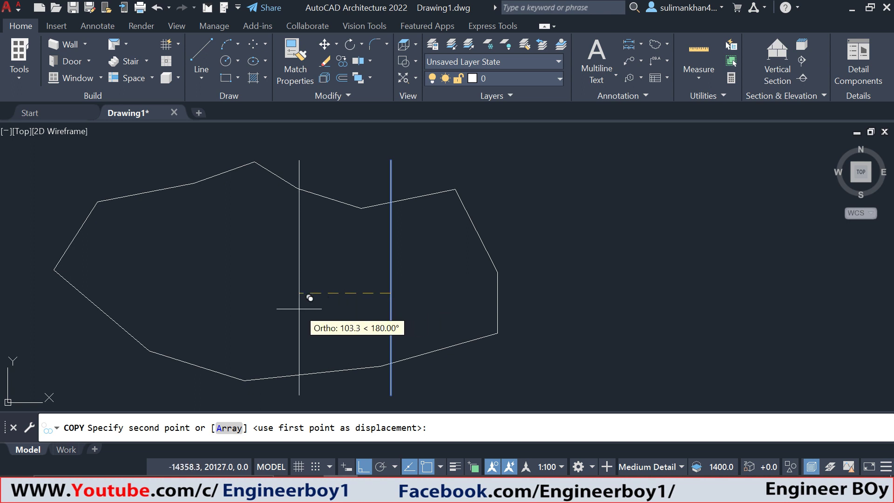
click(299, 308)
click(209, 310)
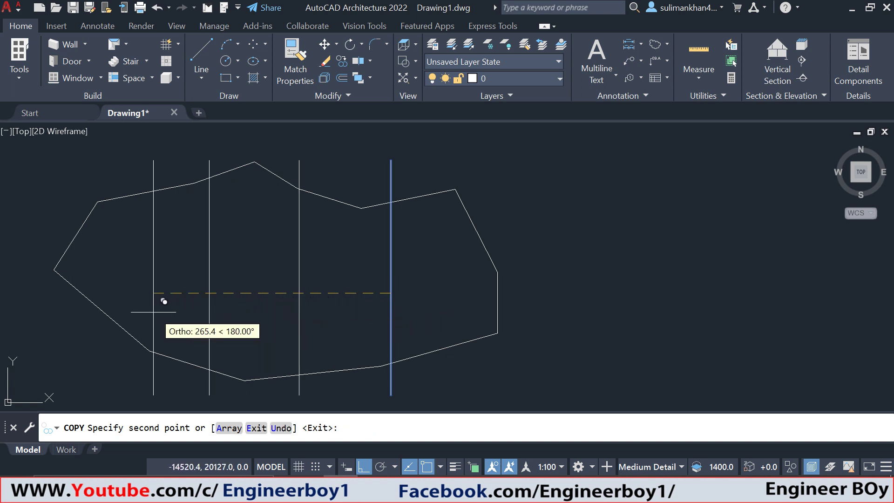
click(153, 311)
click(106, 309)
key(Return)
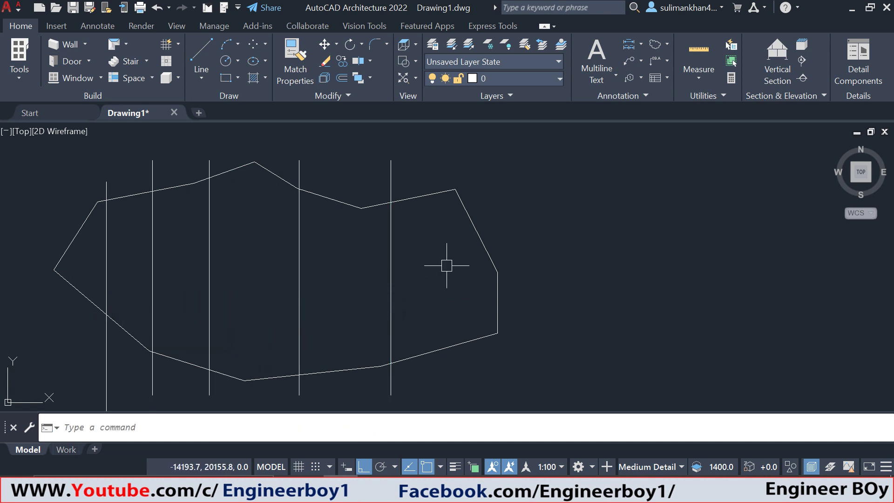
Trim the dividing line ends that overhang below the boundary.
text(tr)
key(Return)
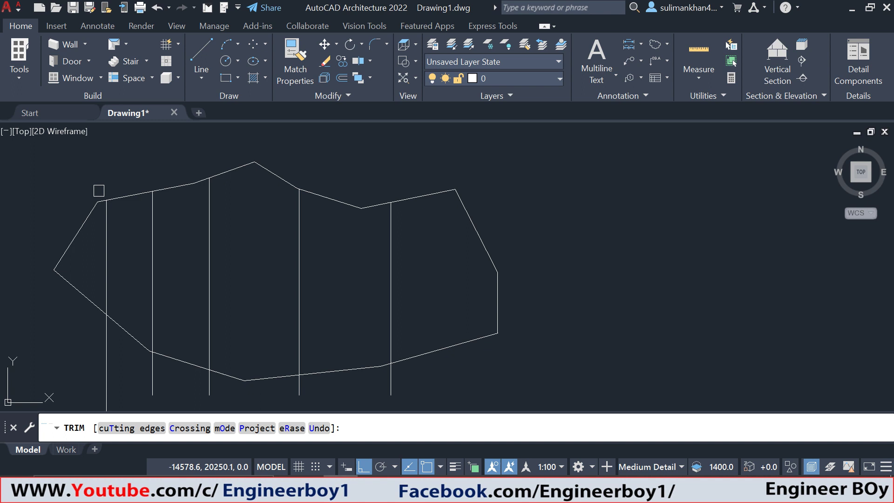
click(107, 334)
click(158, 385)
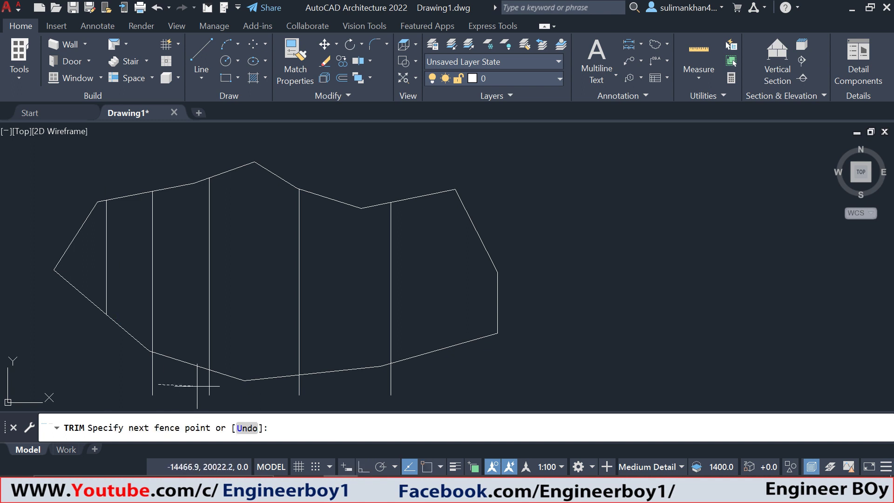
click(138, 375)
key(Return)
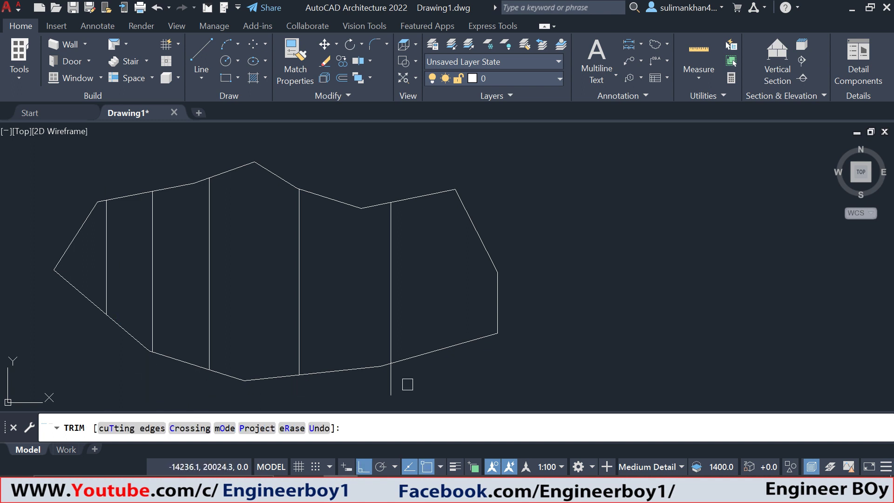
key(Return)
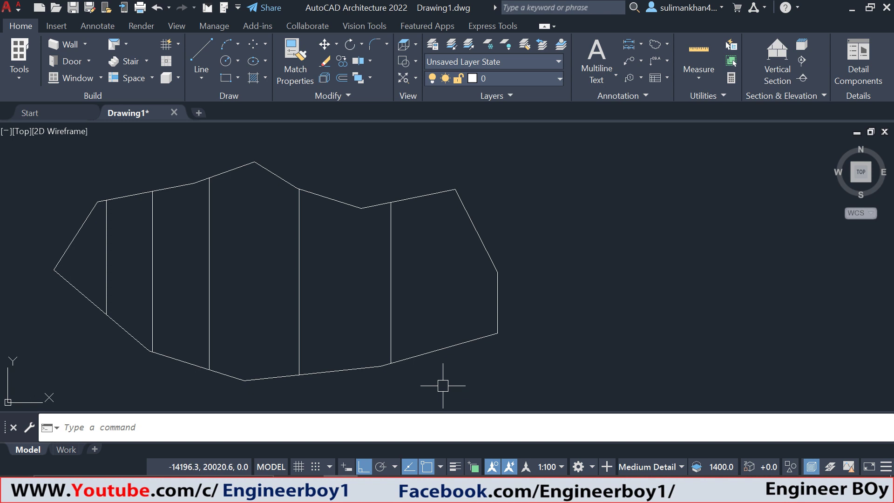
Create the multiline text label P1 near the first parcel.
text(t)
key(Return)
click(93, 263)
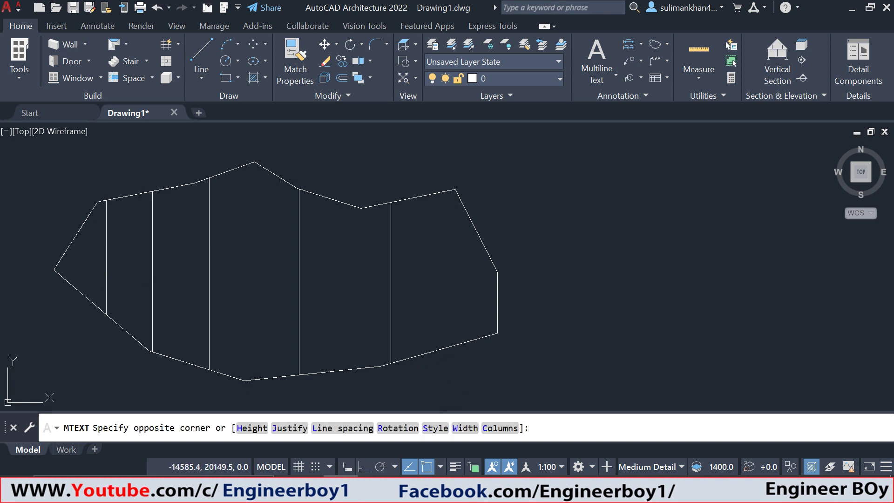
click(231, 255)
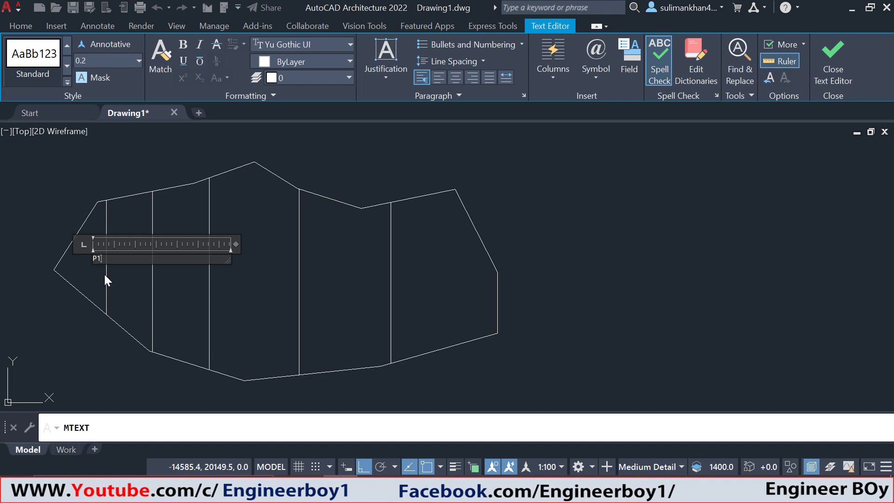
click(832, 56)
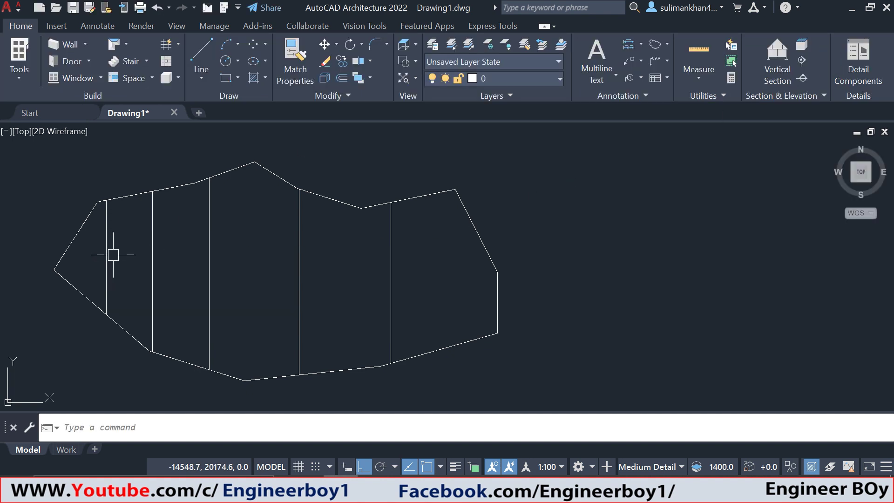
Scale up the P1 label.
text(sc)
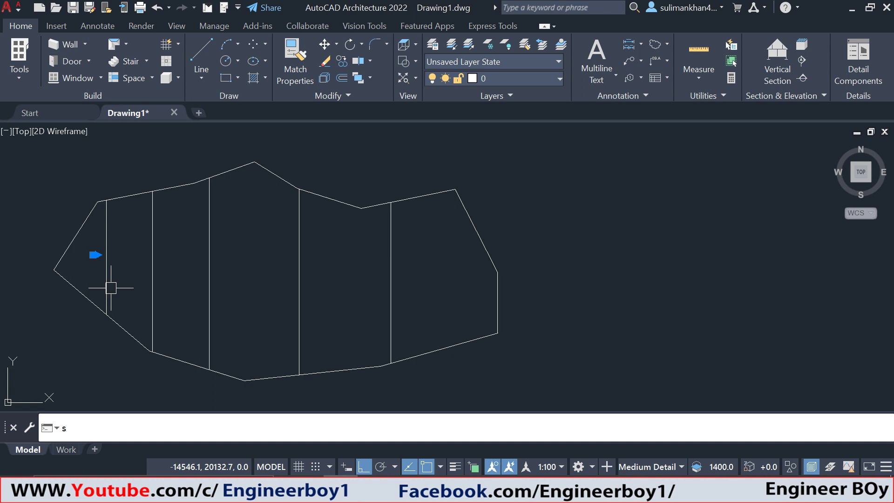
key(Return)
click(93, 254)
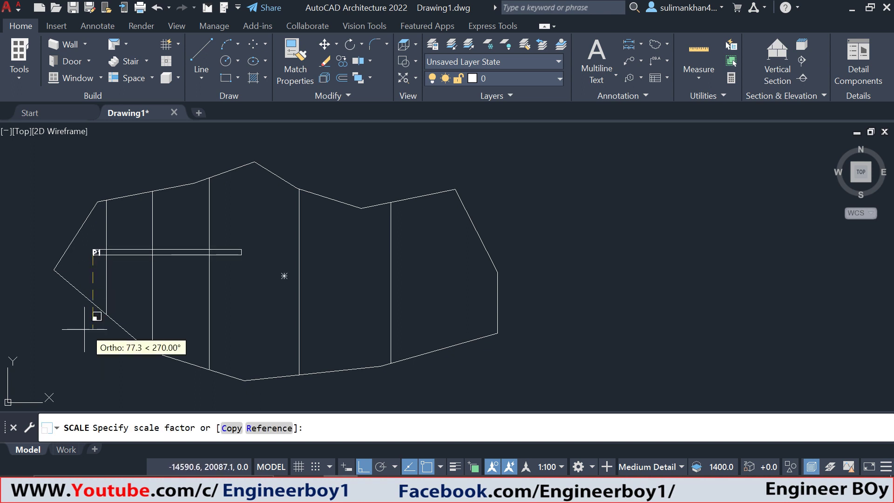
click(67, 339)
Move the P1 label to sit inside the first parcel.
click(96, 251)
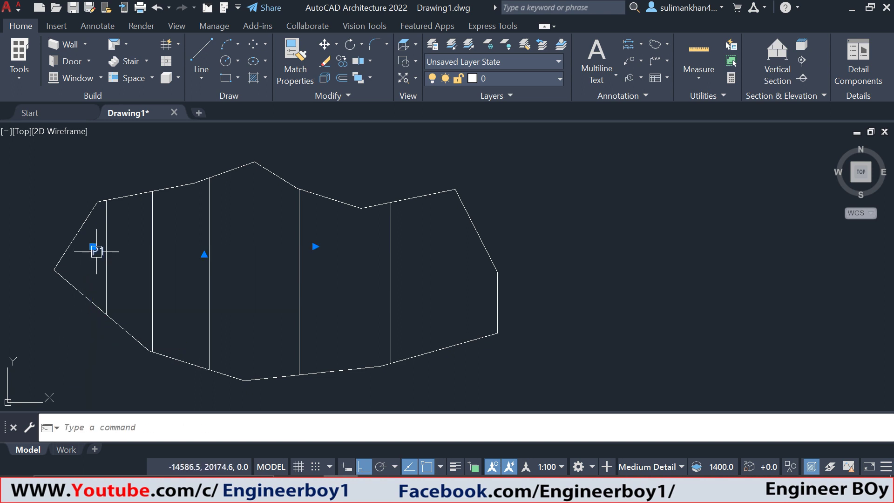
text(m)
key(Return)
click(118, 256)
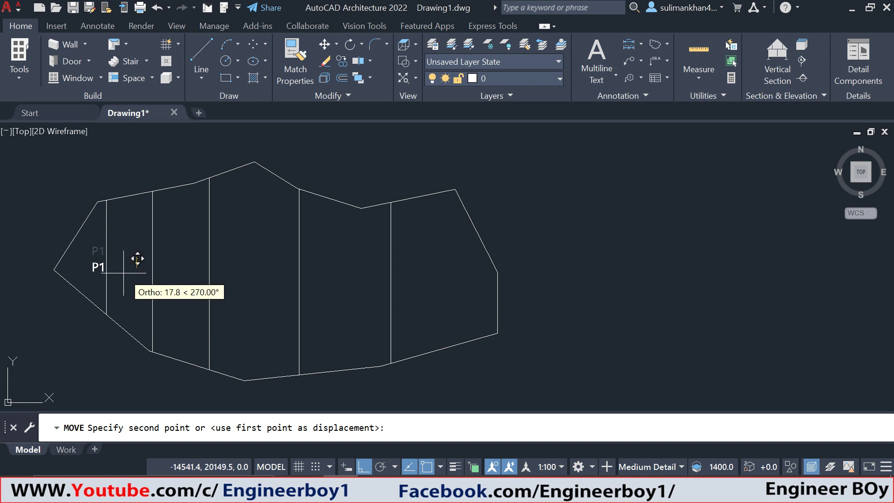
click(123, 273)
click(97, 265)
text(m)
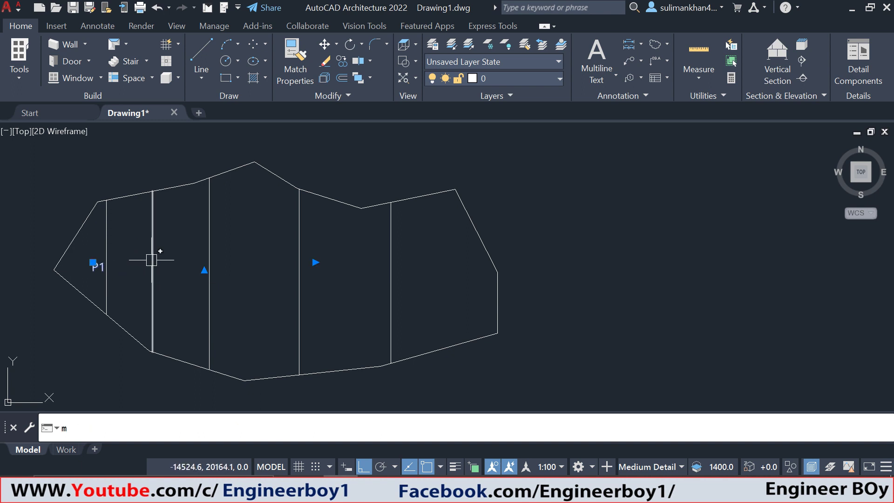
key(Return)
click(151, 262)
click(135, 261)
Copy the P1 label into each of the other five parcels.
click(80, 265)
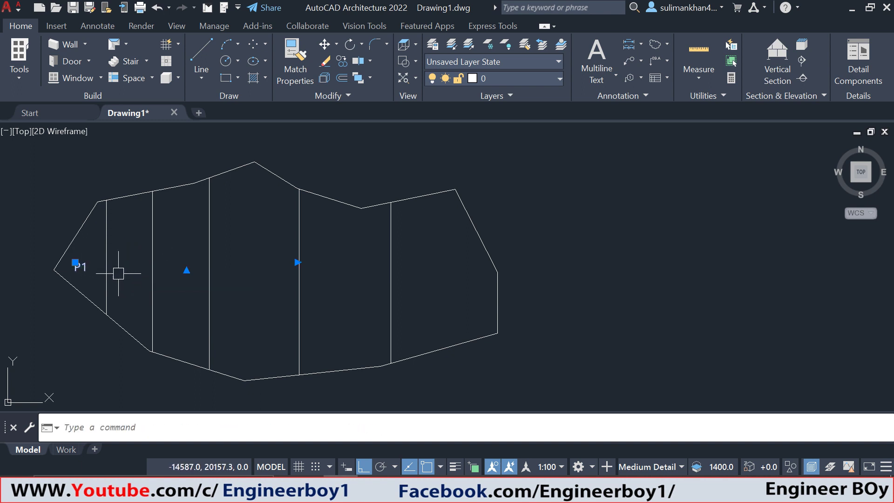
text(c)
key(Return)
click(123, 278)
click(177, 281)
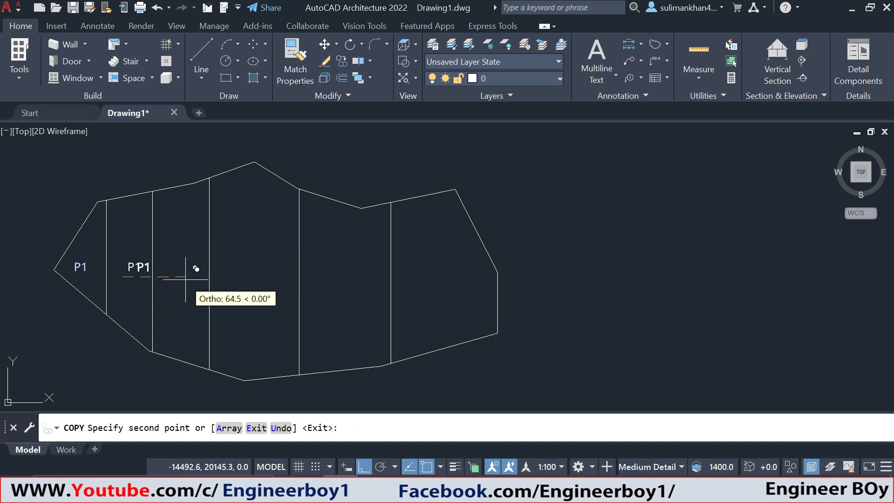
click(228, 282)
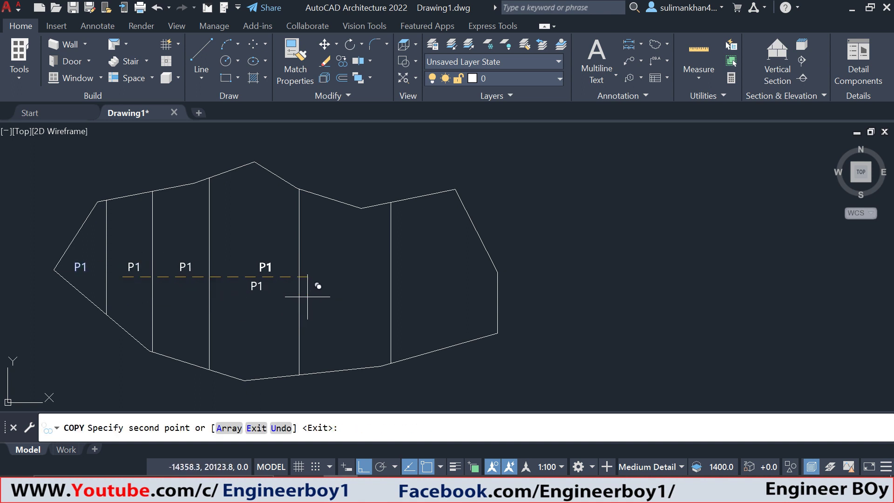
click(298, 296)
click(390, 299)
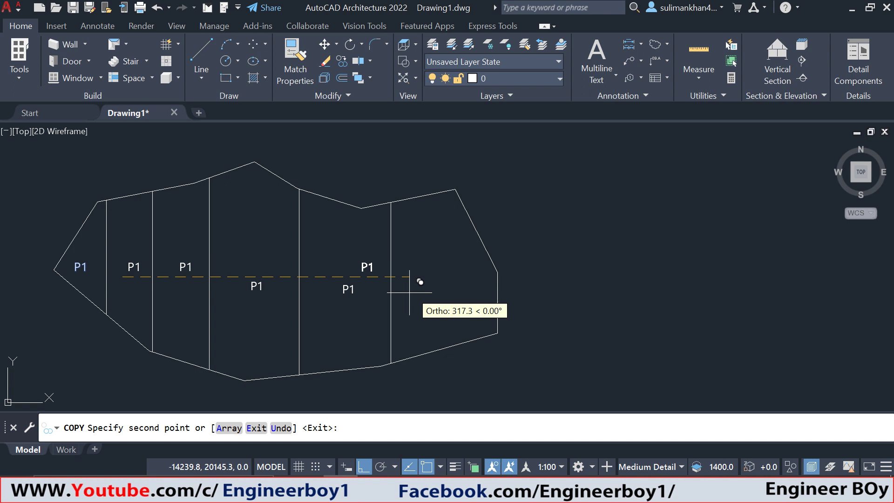
click(477, 298)
key(Return)
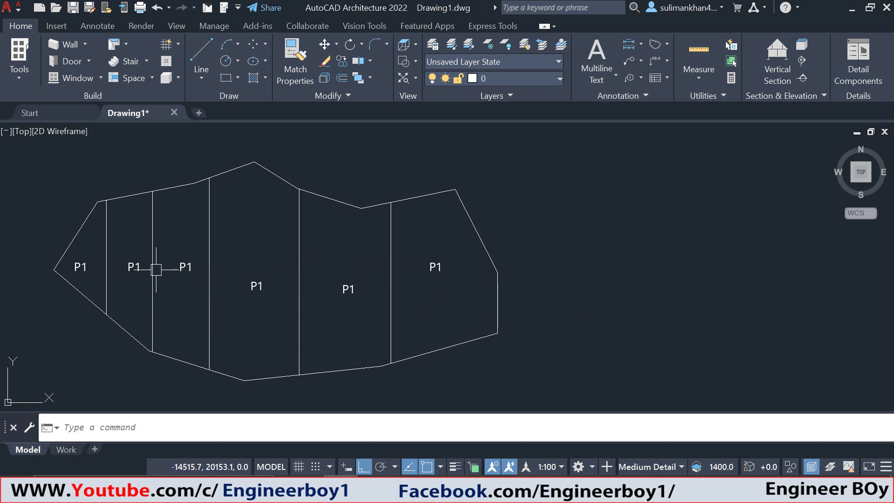
Renumber the copied labels in the second, third and fourth parcels to P2, P3 and P4.
click(134, 266)
double_click(135, 267)
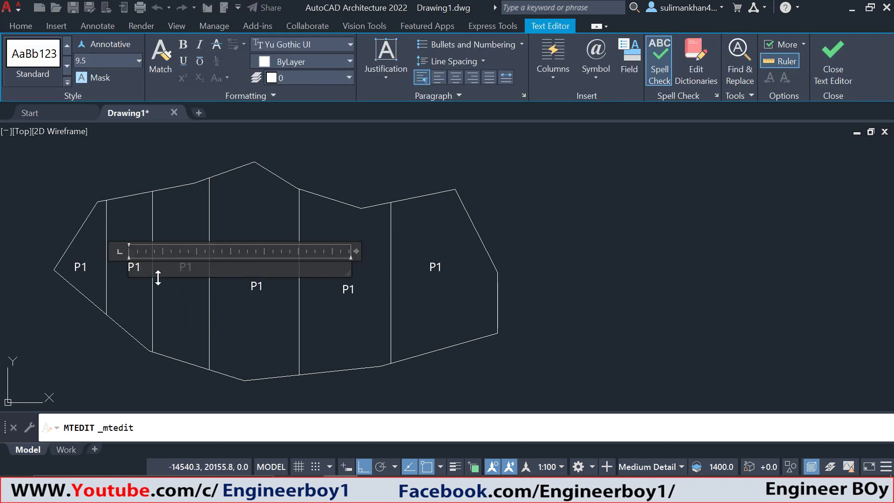
click(241, 306)
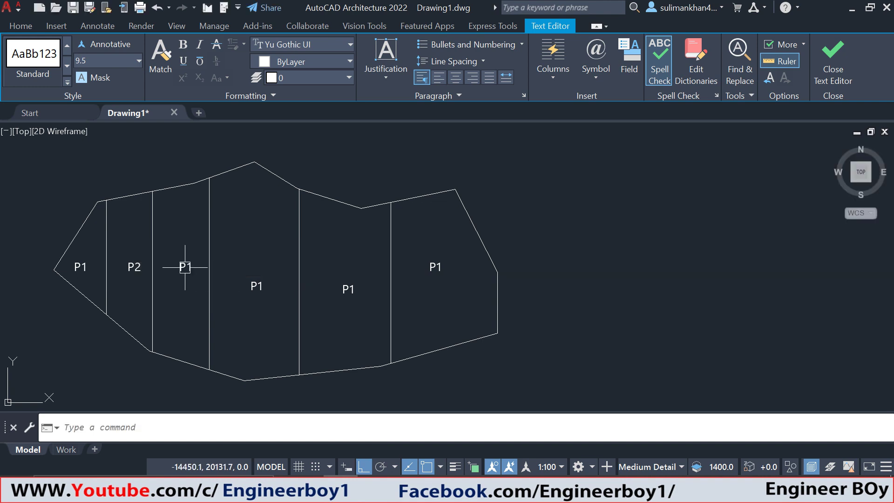
click(185, 265)
double_click(186, 266)
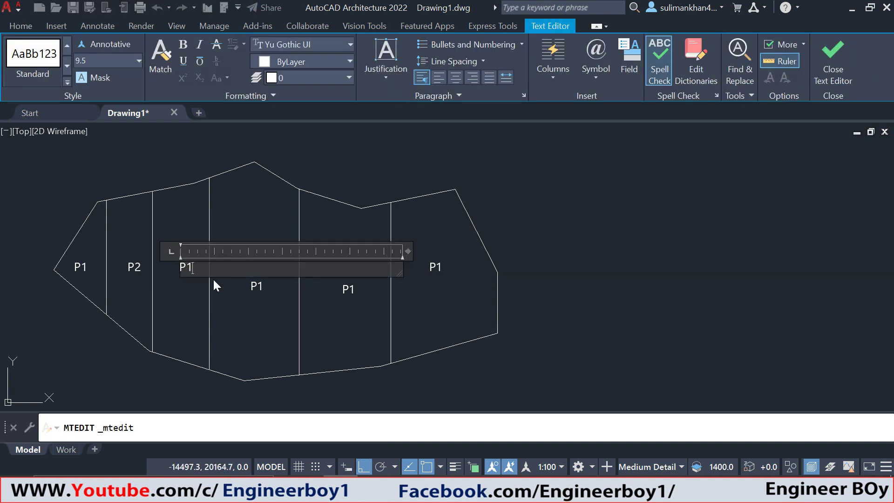
text(3)
click(213, 281)
double_click(257, 286)
key(BackSpace)
text(4)
click(326, 307)
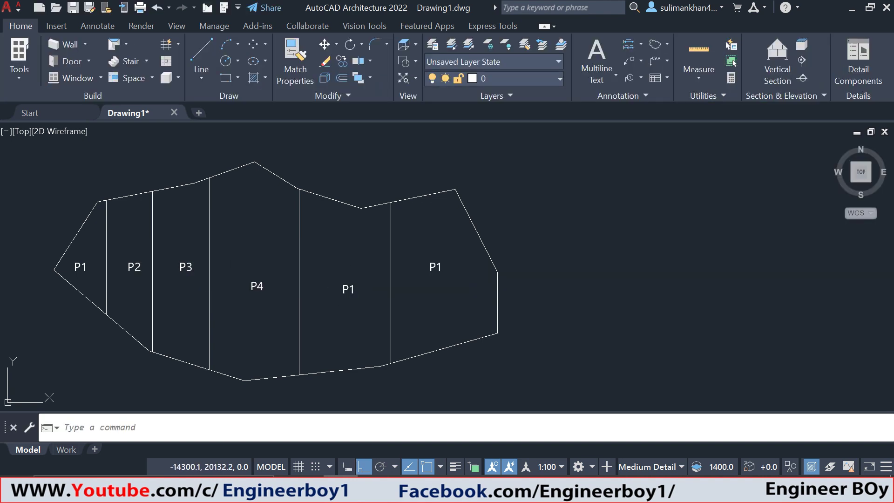
Renumber the labels in the fifth and sixth parcels to P5 and P6.
double_click(348, 289)
key(BackSpace)
text(5)
click(361, 322)
double_click(434, 265)
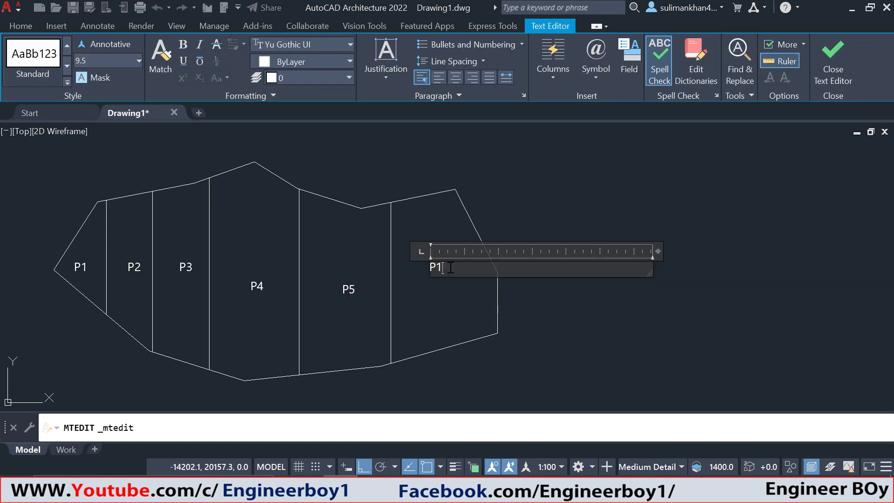
text(6)
click(552, 315)
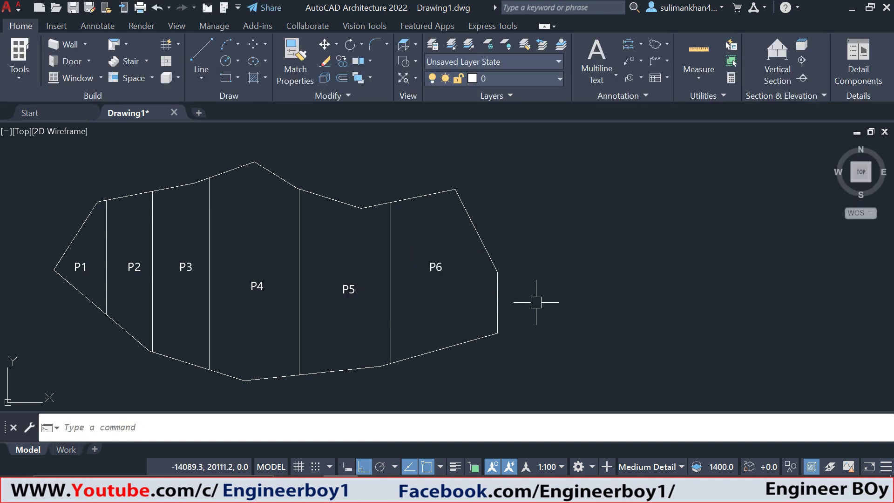
Insert a new table with adjusted column and data-row counts to the right of the parcels.
text(TABle)
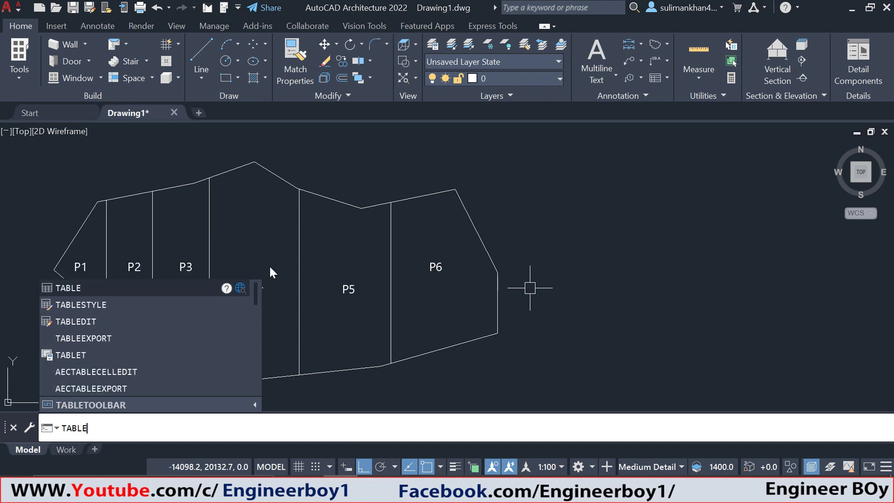
click(112, 289)
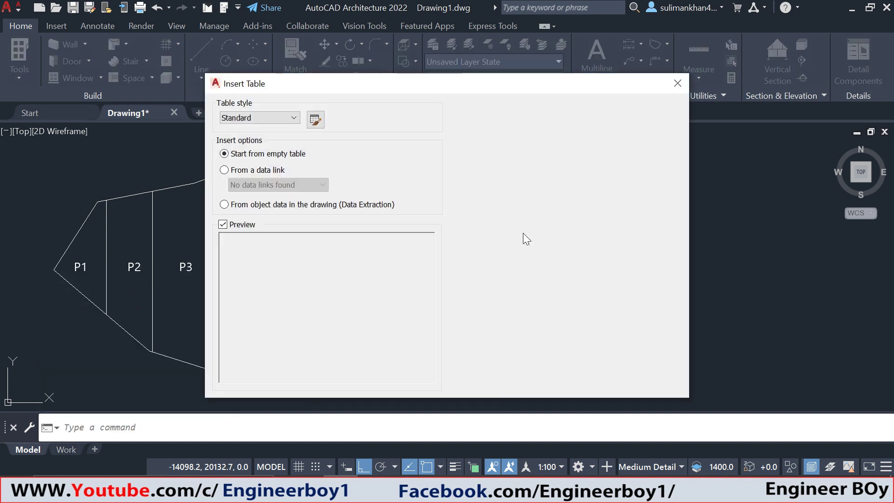
double_click(484, 175)
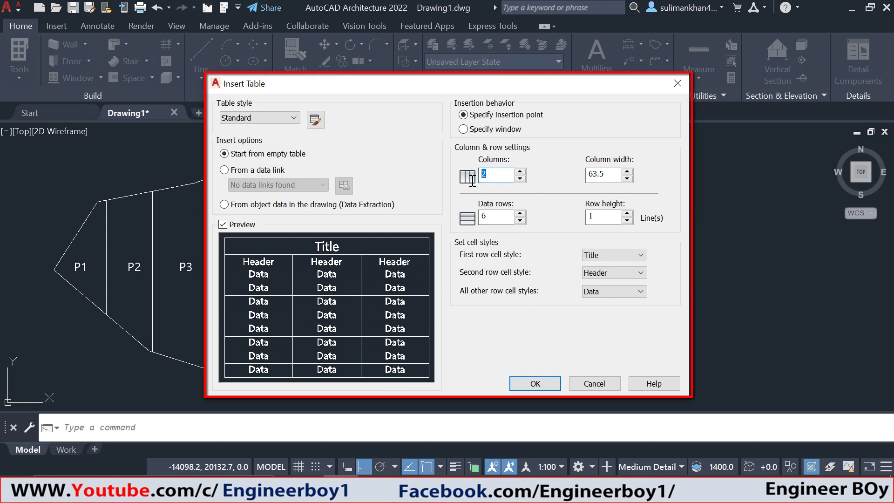
text(3)
double_click(498, 223)
text(6)
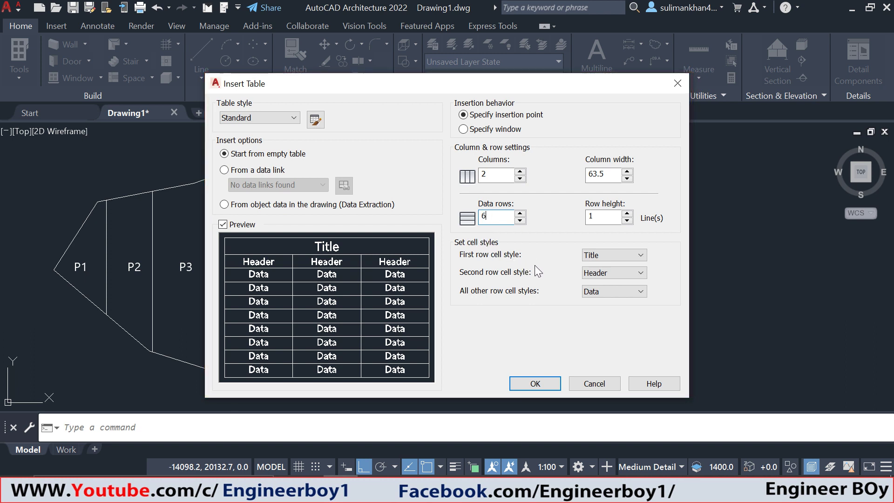
click(535, 384)
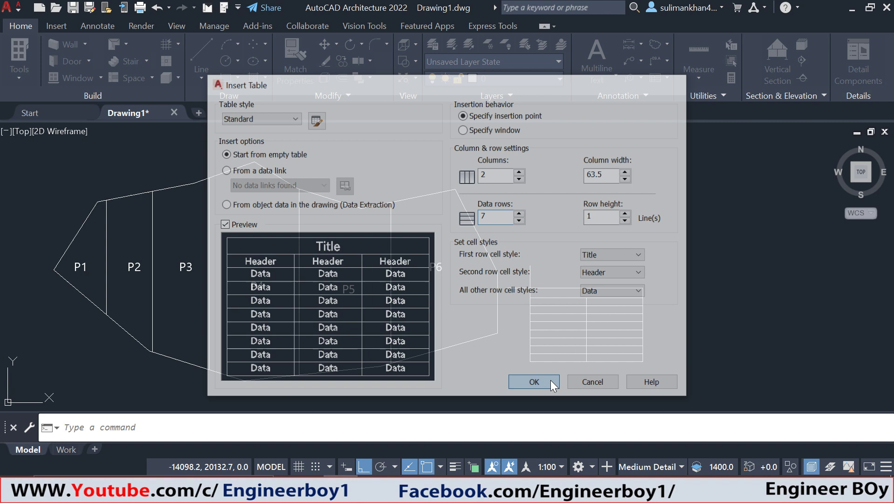
click(553, 220)
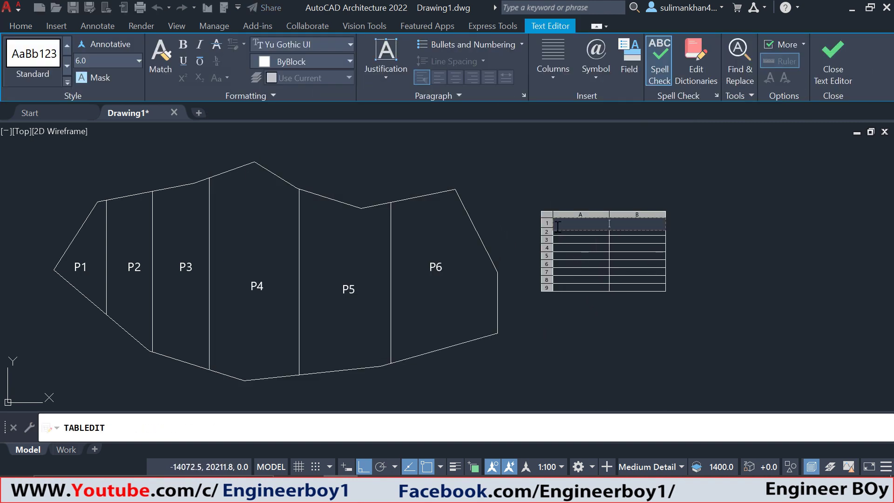
key(Escape)
key(Escape)
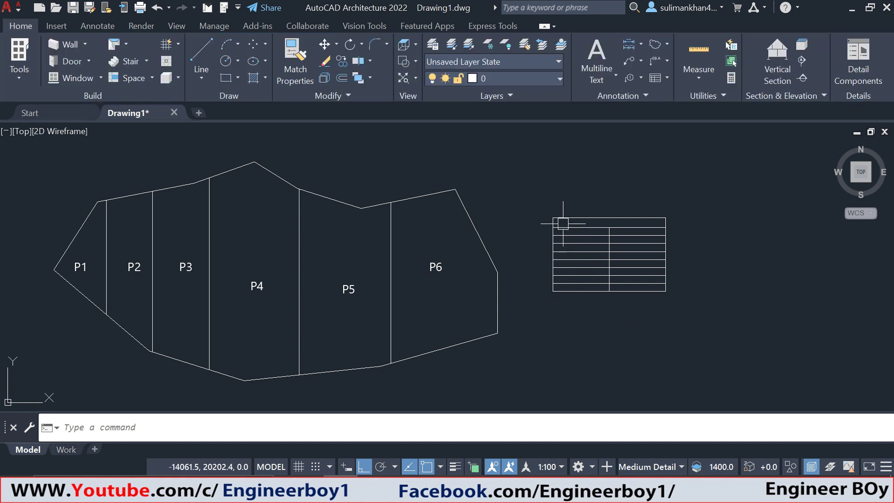
Scale the table up from its bottom-left corner to suit the drawing.
click(563, 223)
text(sc)
key(Return)
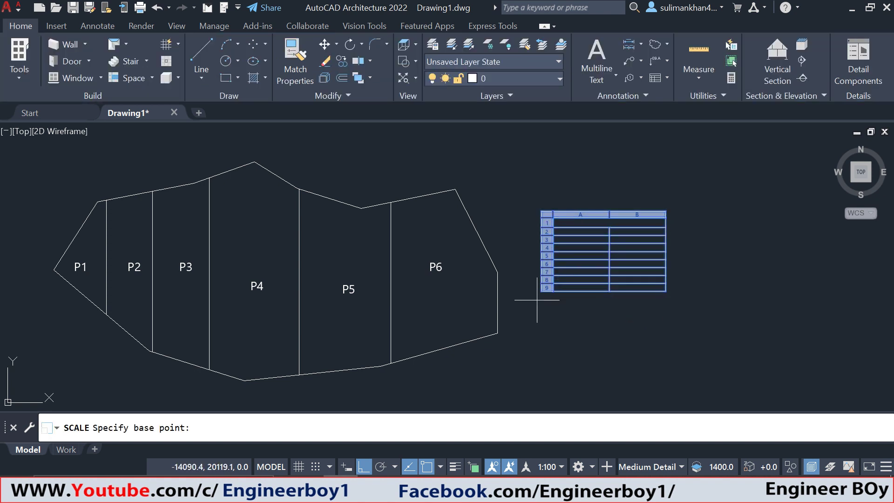
click(553, 291)
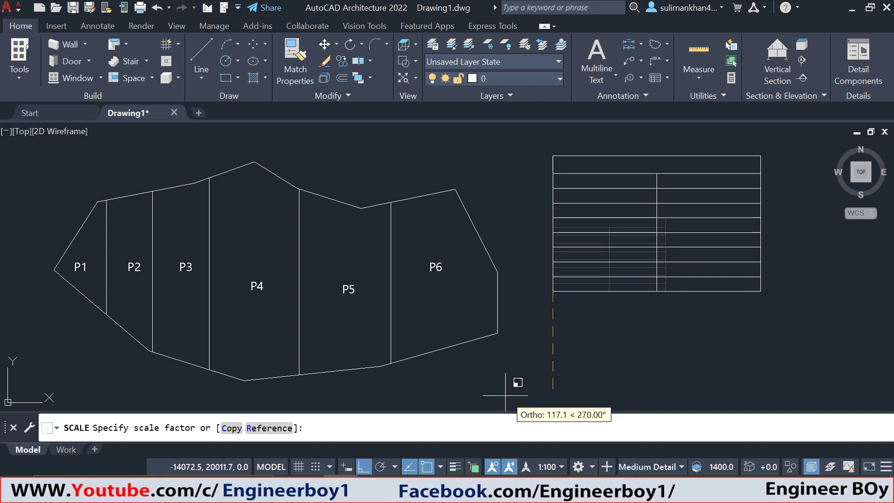
key(Escape)
key(ctrl+z)
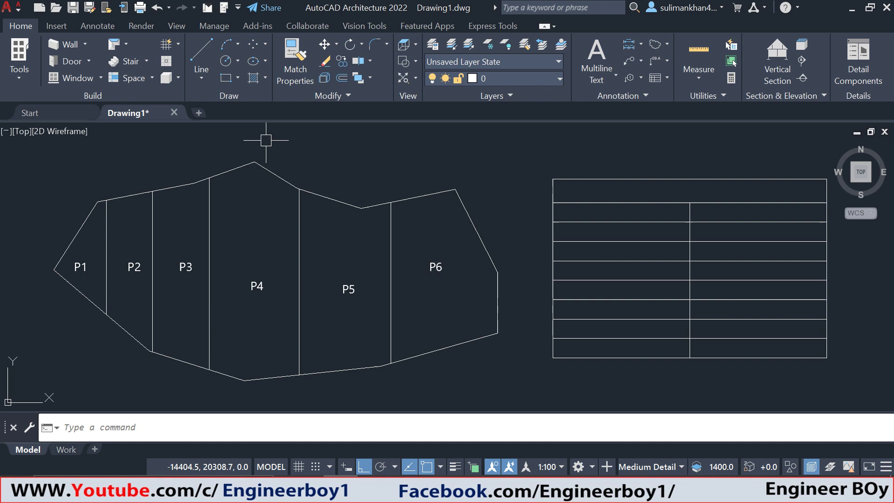
Load the AreaTab routine from the Desktop through the Load/Unload Applications dialog.
text(u)
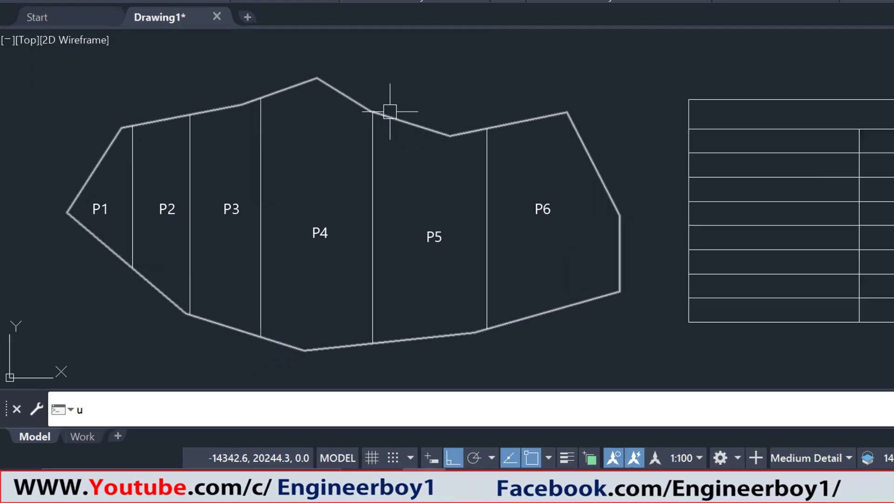
text(pload)
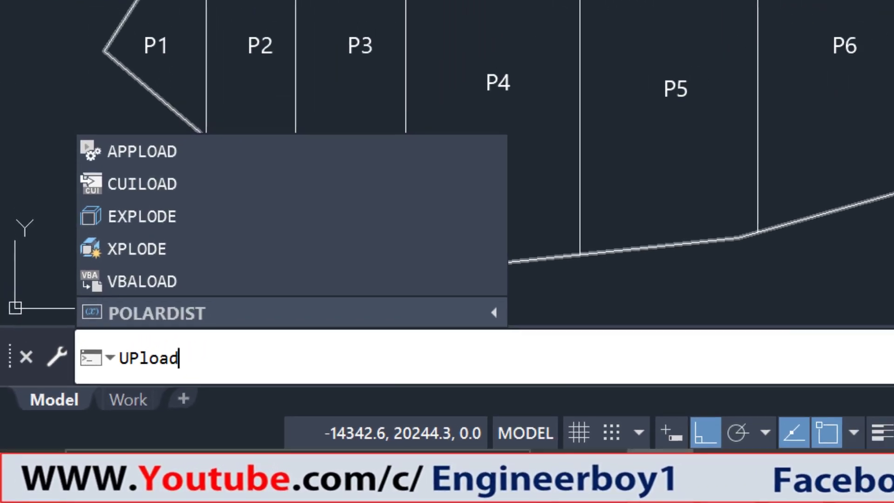
click(114, 197)
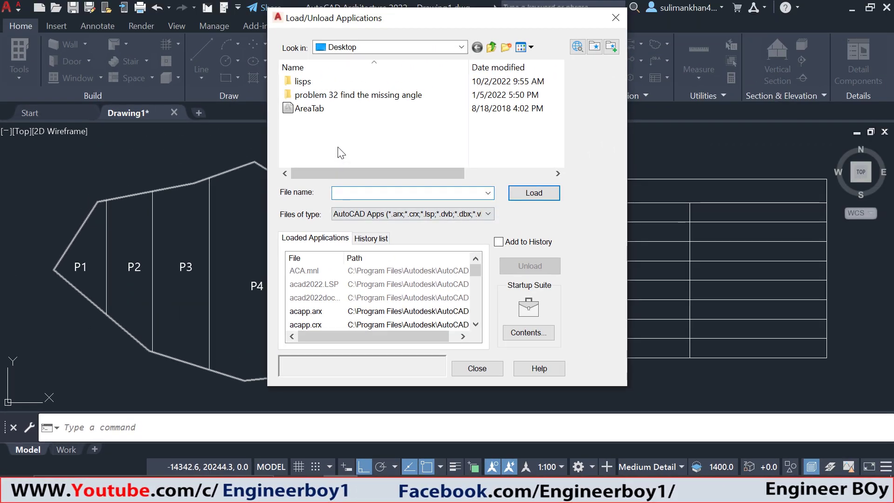
click(345, 47)
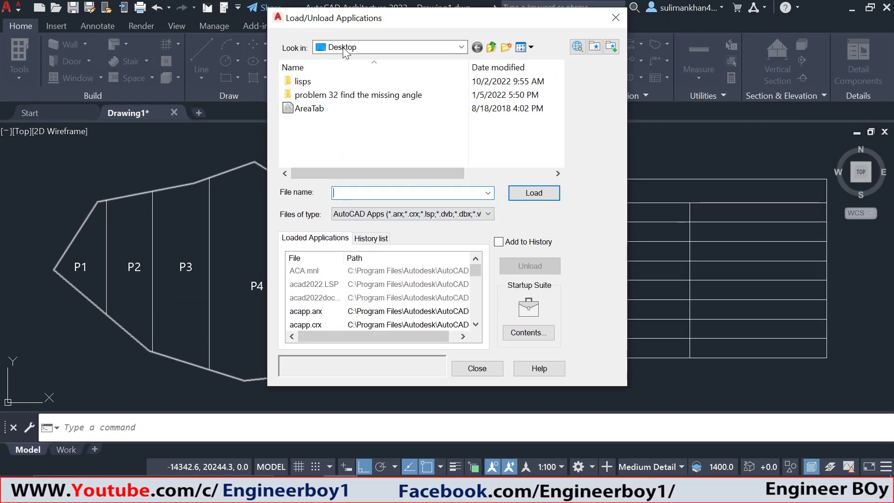
click(352, 48)
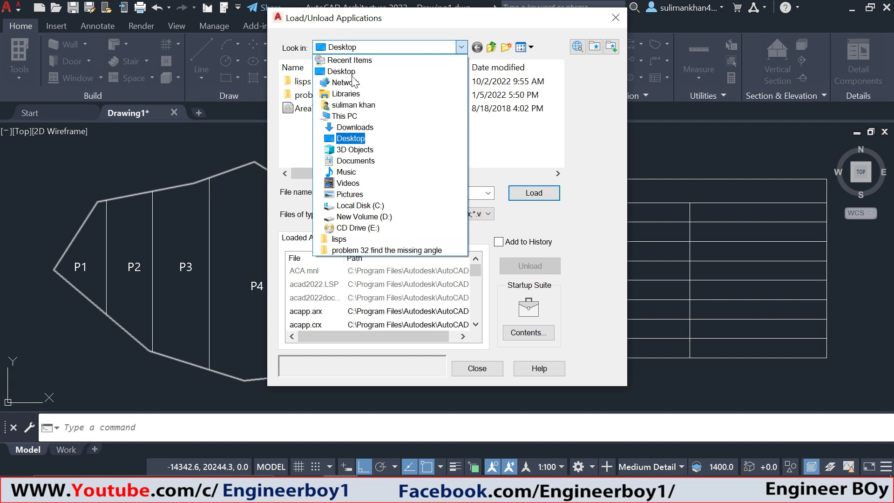
click(345, 138)
click(313, 110)
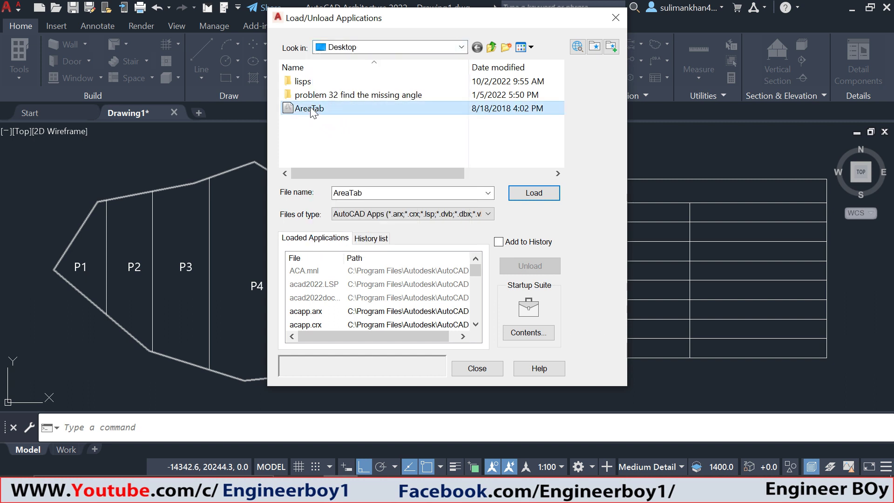
click(534, 192)
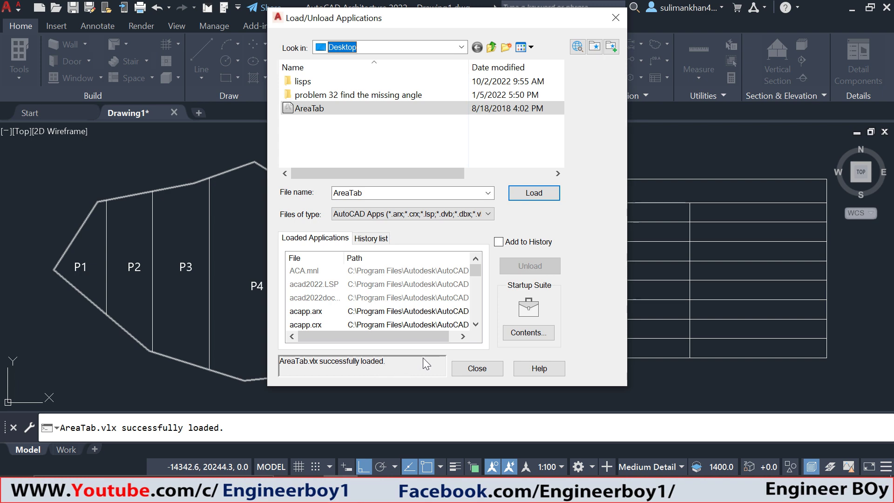
Close the application loader and title the table 'Property'.
click(477, 368)
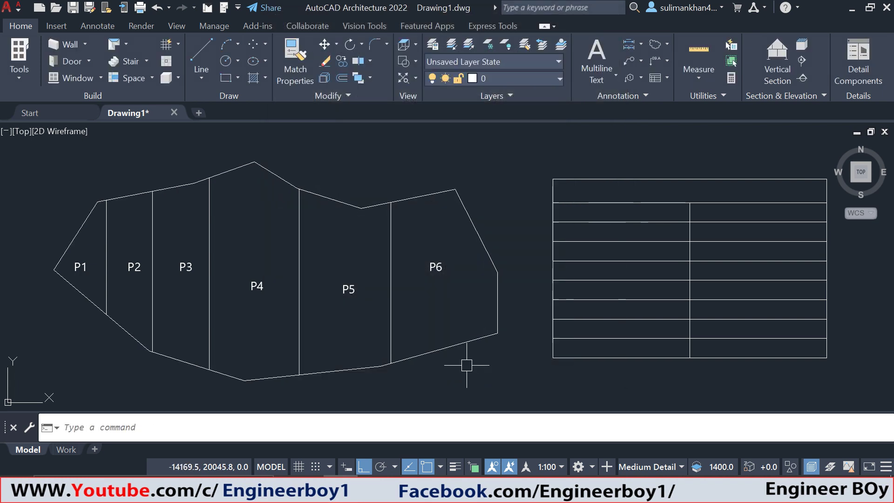
click(652, 194)
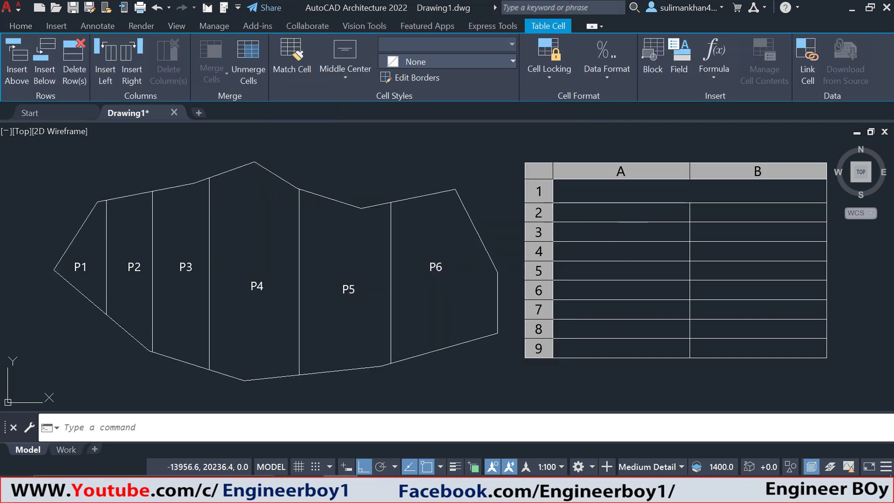
double_click(663, 205)
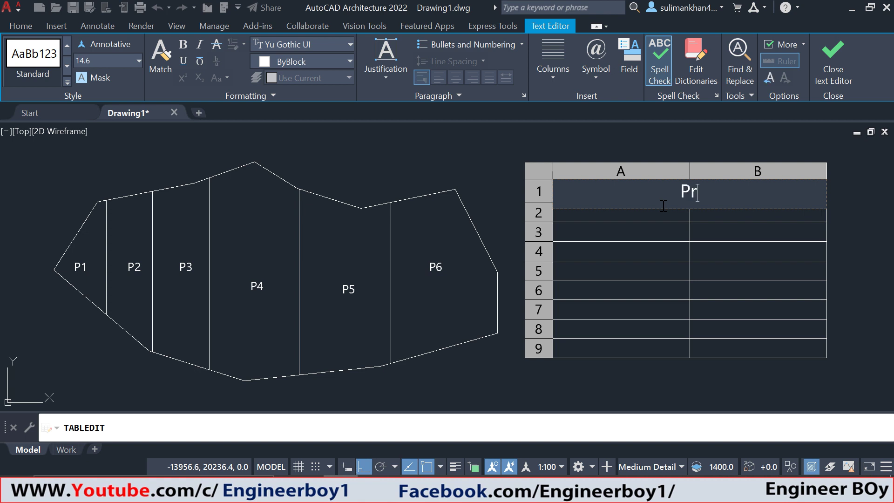
text(Proper)
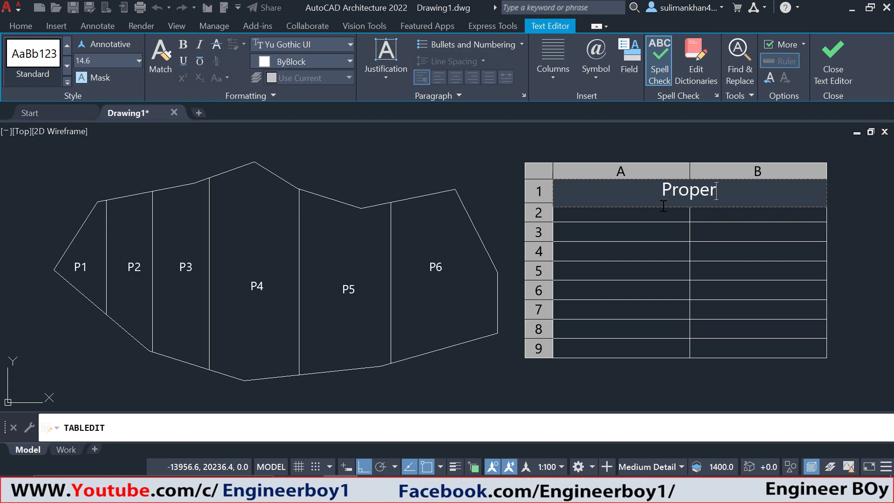
text(ti)
key(BackSpace)
text(y)
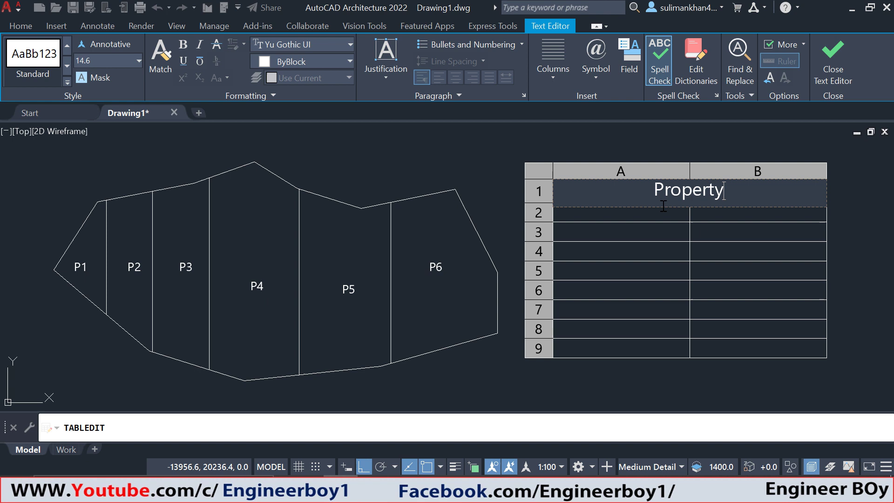
key(Escape)
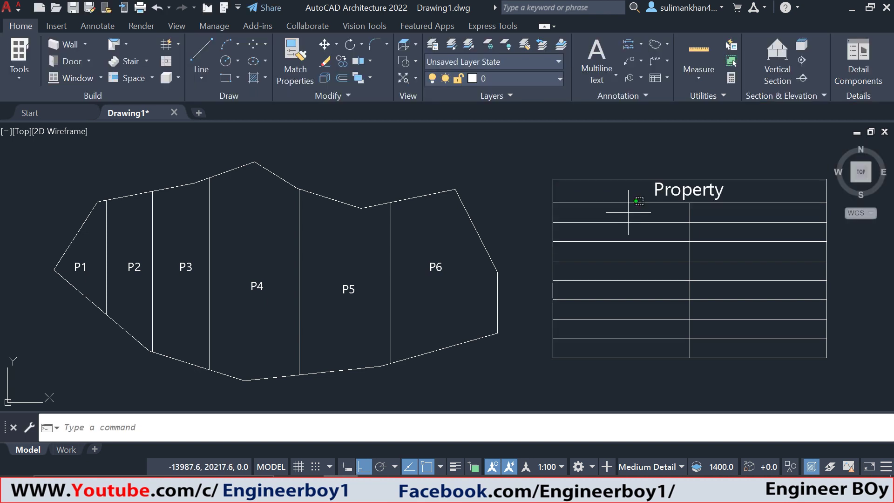
Enter the column headings 'parcel' in A2 and 'Area' in B2.
click(628, 212)
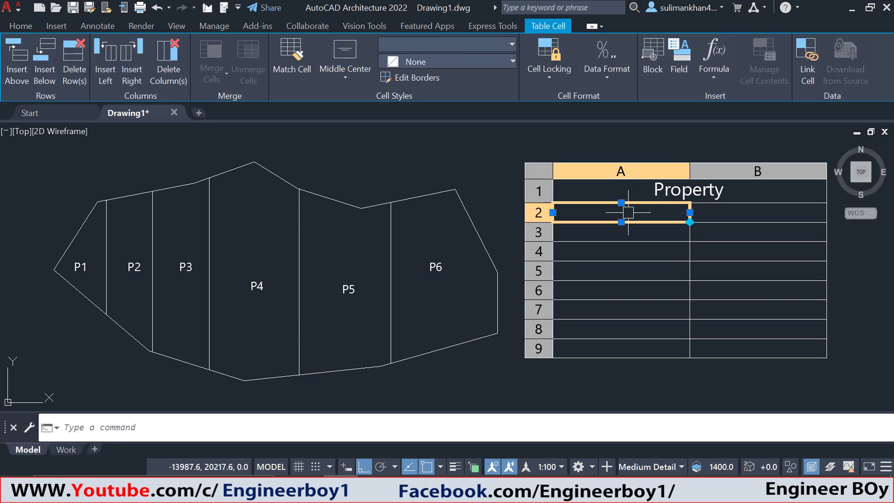
text(p)
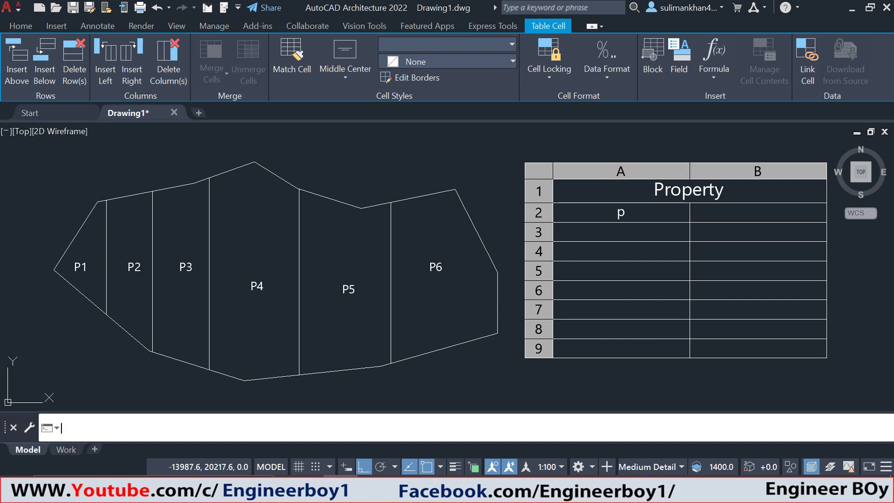
text(arcel)
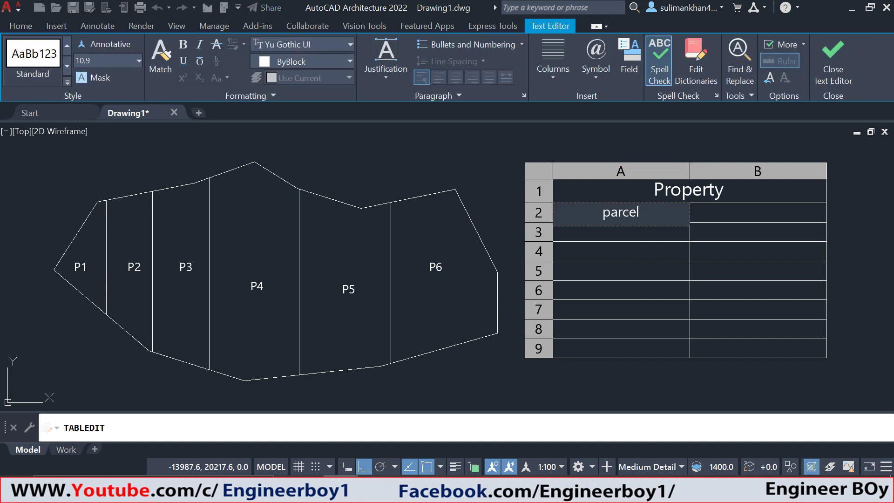
key(Tab)
text(Area)
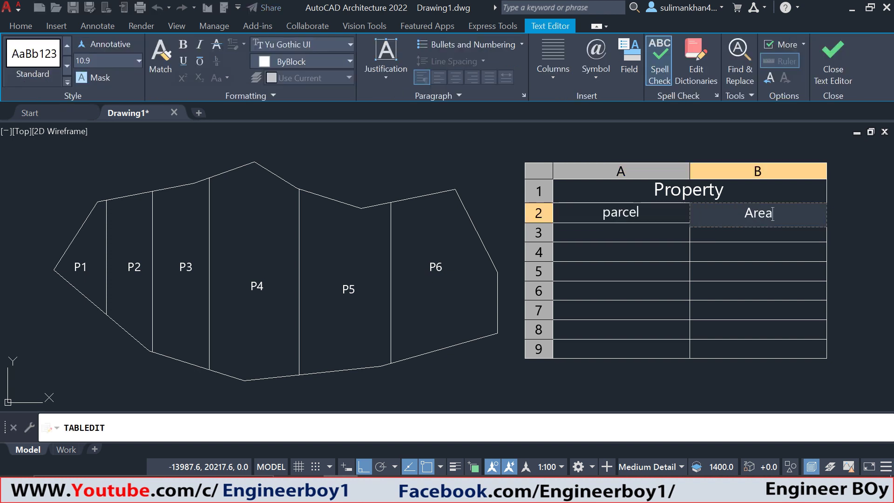
key(Escape)
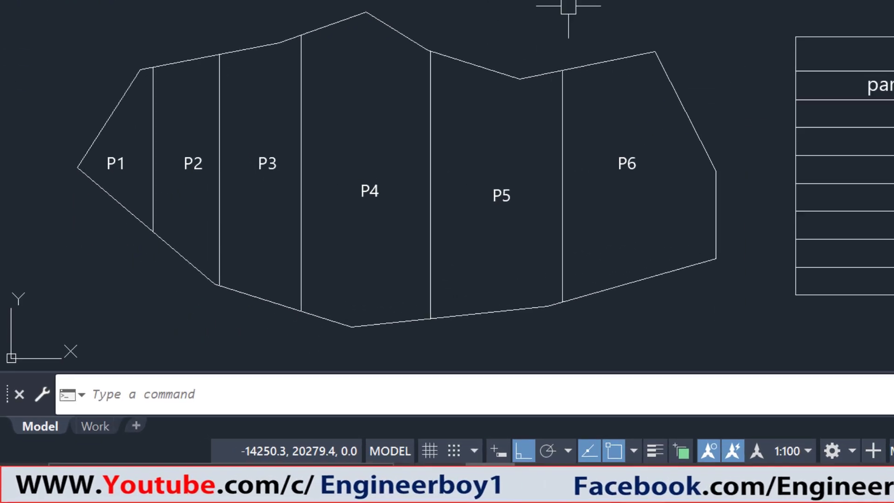
Run AREATAB and insert the areas of parcels P1, P2 and P3 into the Property table rows.
text(areatab)
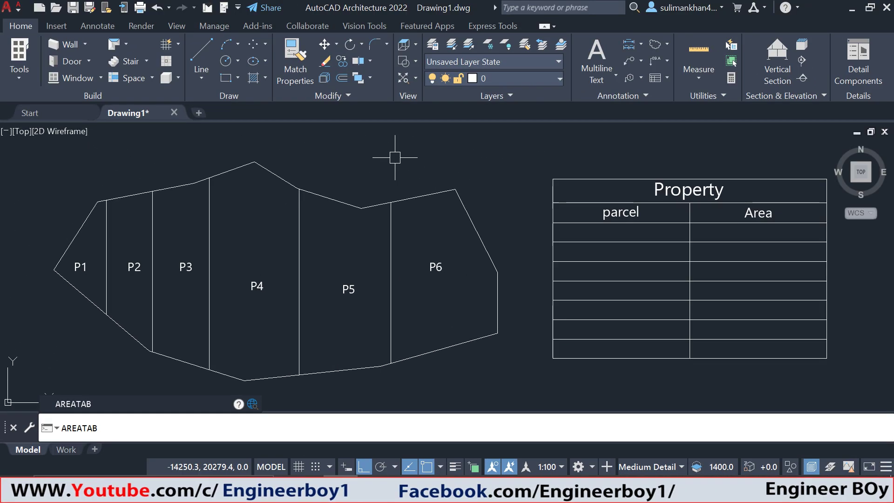
key(Return)
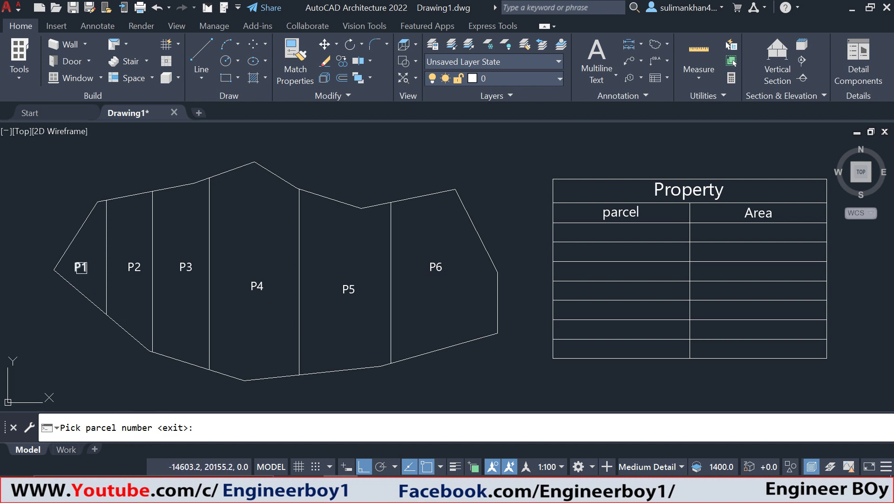
click(81, 267)
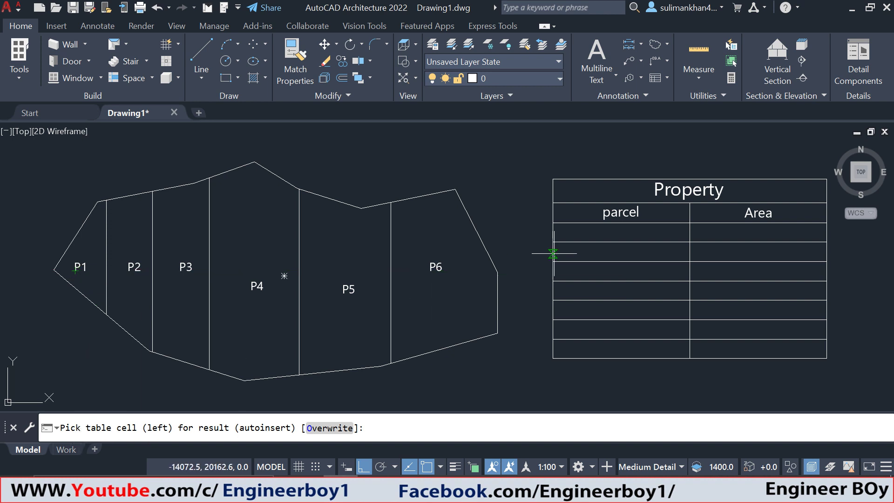
click(553, 224)
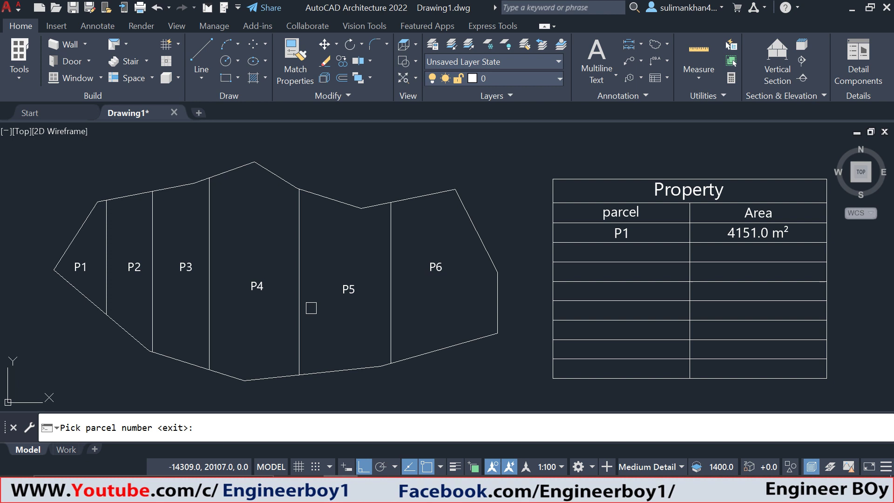
click(130, 269)
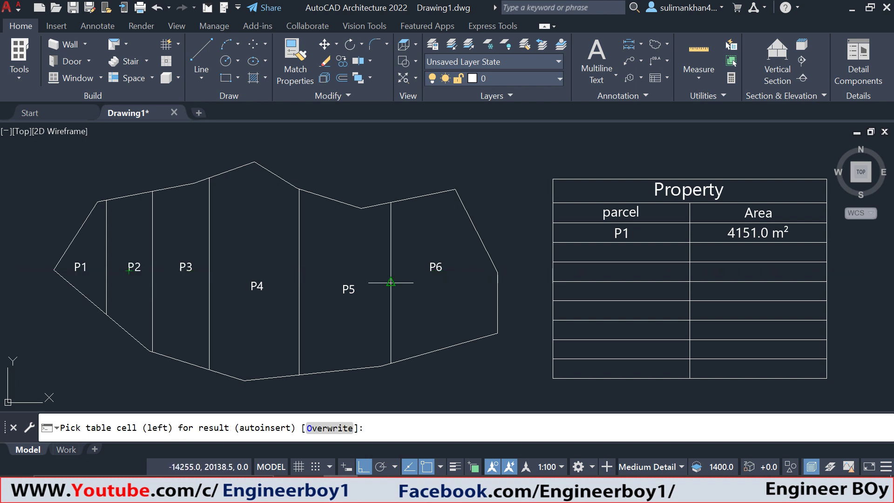
click(570, 250)
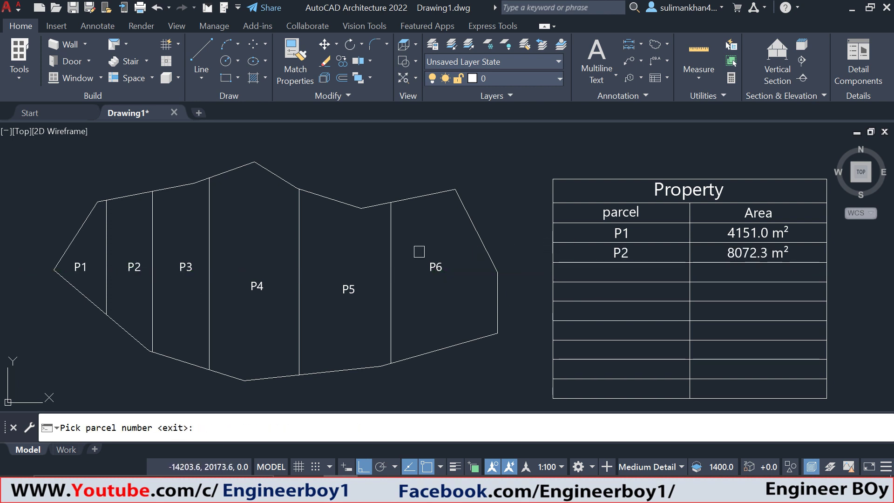
click(184, 262)
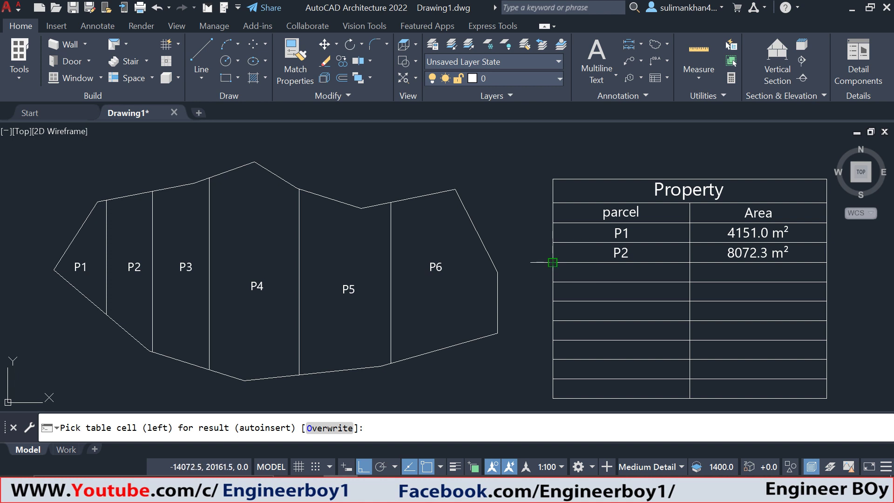
click(554, 268)
Insert the areas of parcels P4, P5 and P6 into the next Property table rows.
click(253, 285)
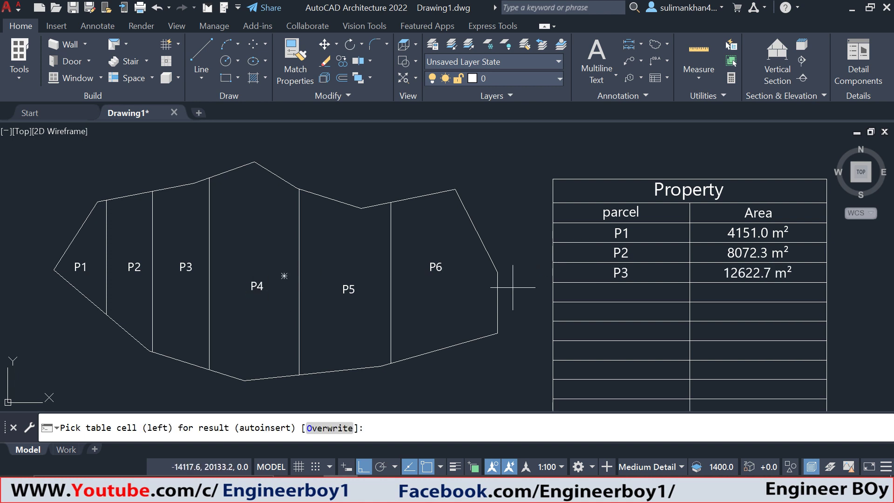
click(544, 283)
click(348, 286)
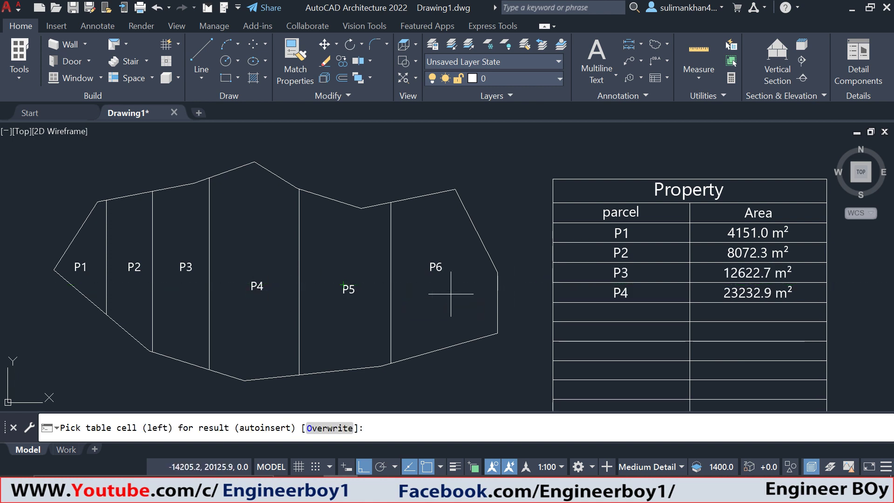
click(554, 303)
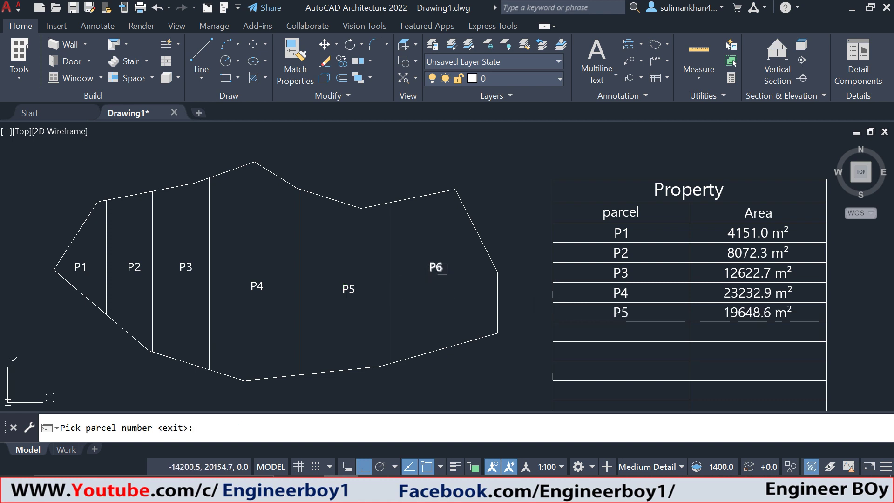
click(445, 269)
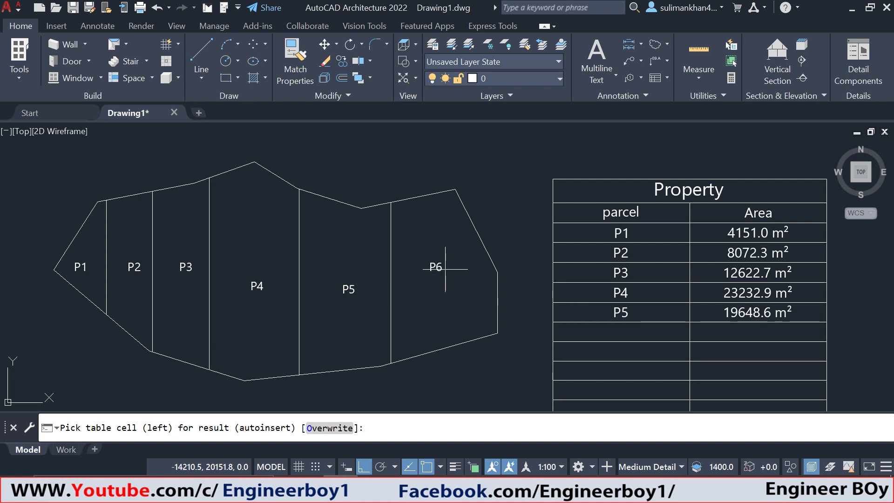
click(552, 322)
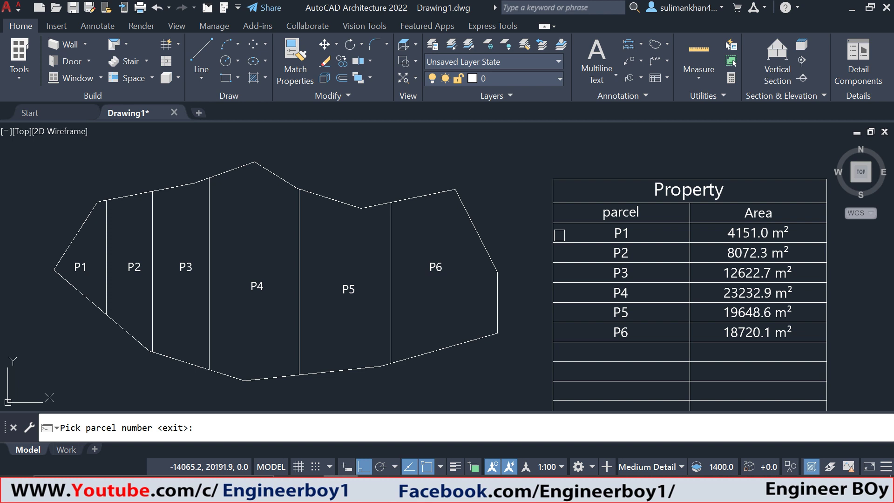
middle_drag(559, 232, 515, 202)
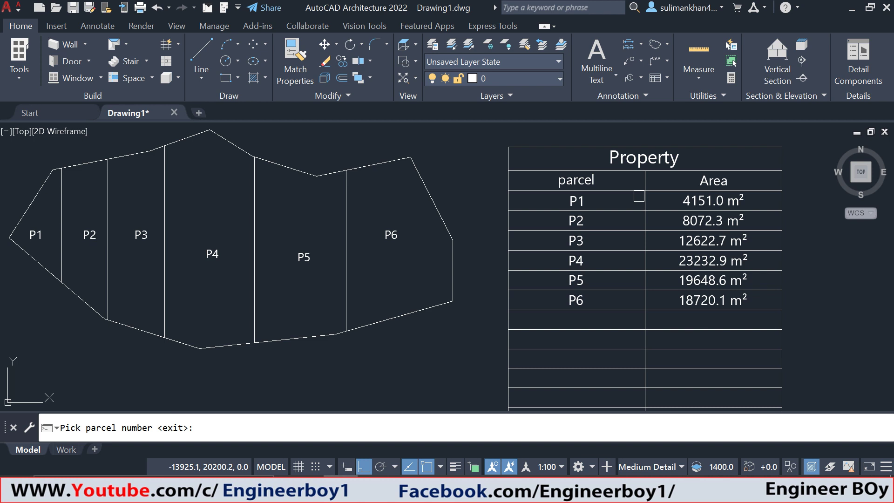
End the AreaTab routine and window-select the whole Property table.
key(Return)
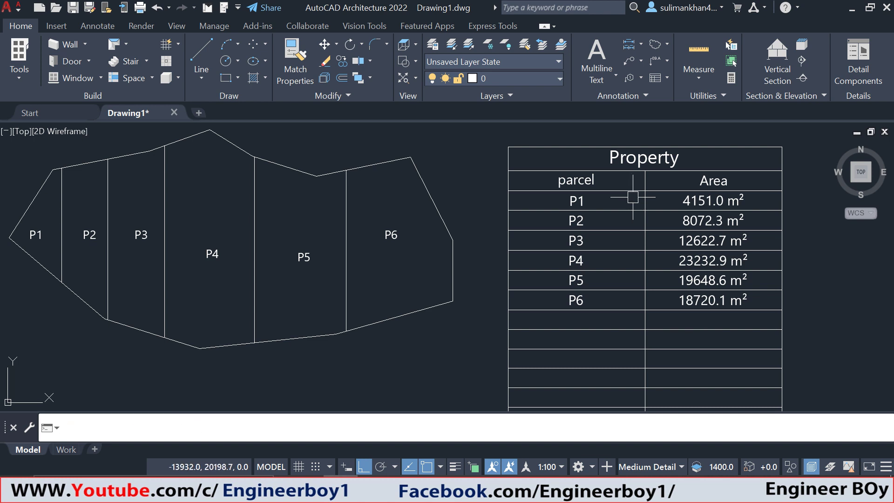
middle_drag(627, 191, 533, 202)
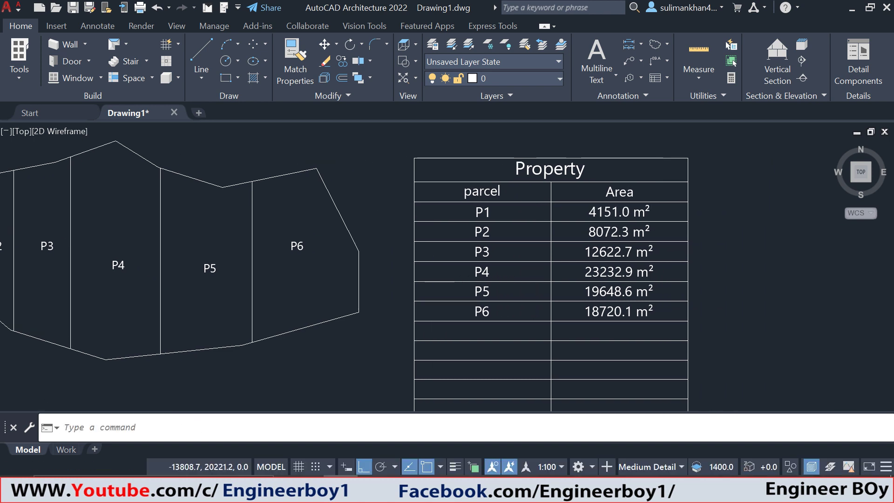
scroll(631, 184, up, 2)
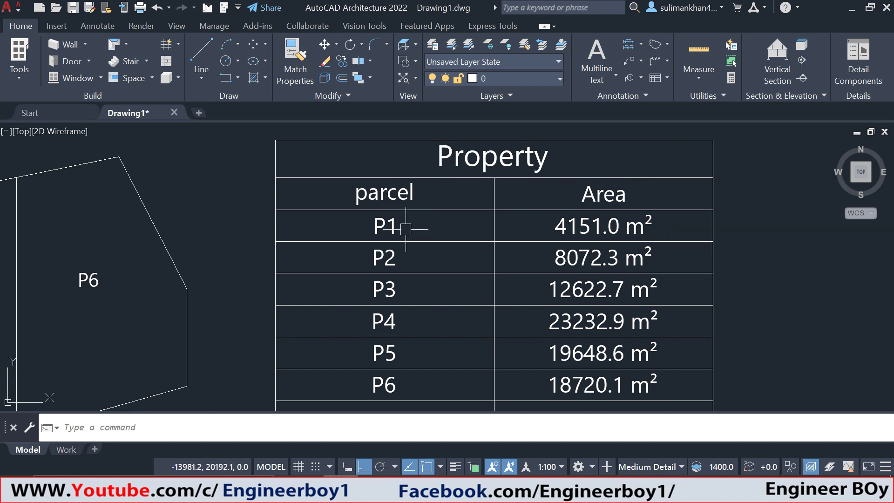
scroll(446, 220, down, 2)
scroll(574, 225, down, 1)
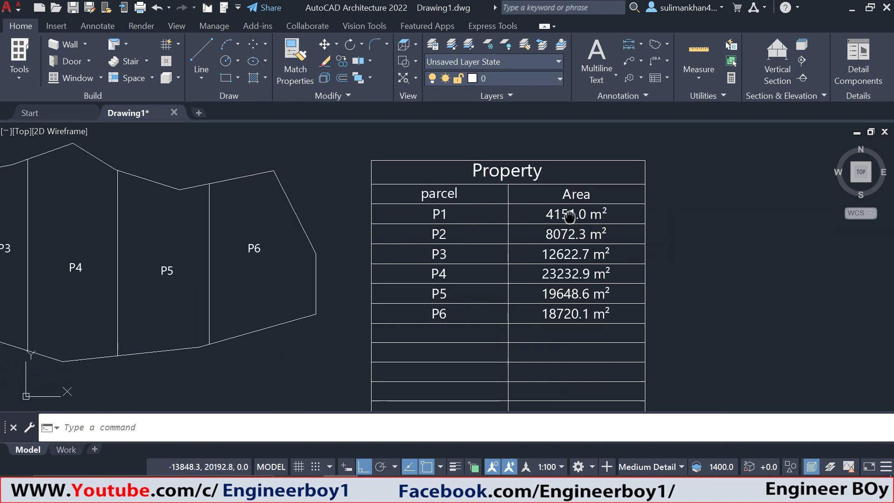
scroll(587, 252, down, 1)
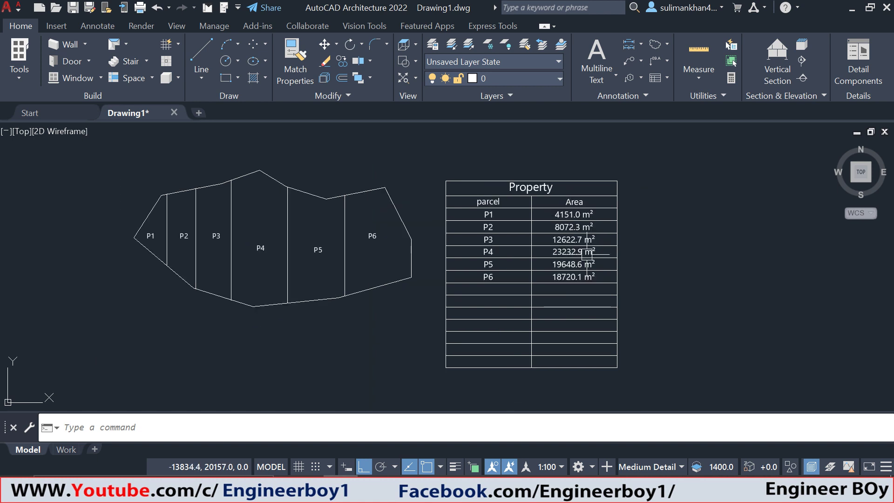
click(646, 381)
click(426, 165)
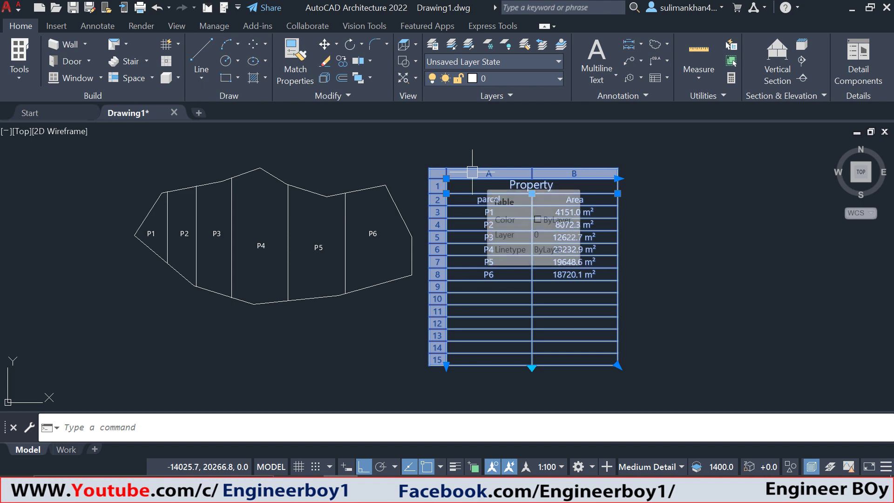
Export the table as Table1.csv to the Desktop and open that file from the desktop.
right_click(473, 186)
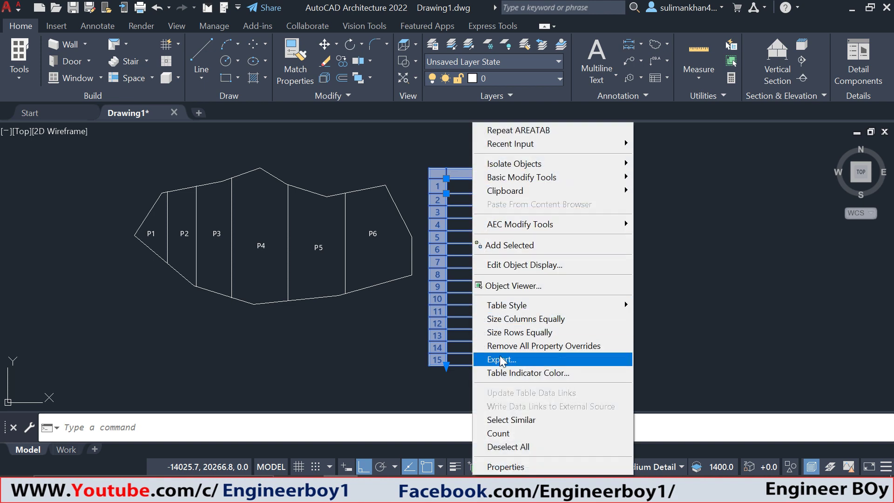
click(506, 359)
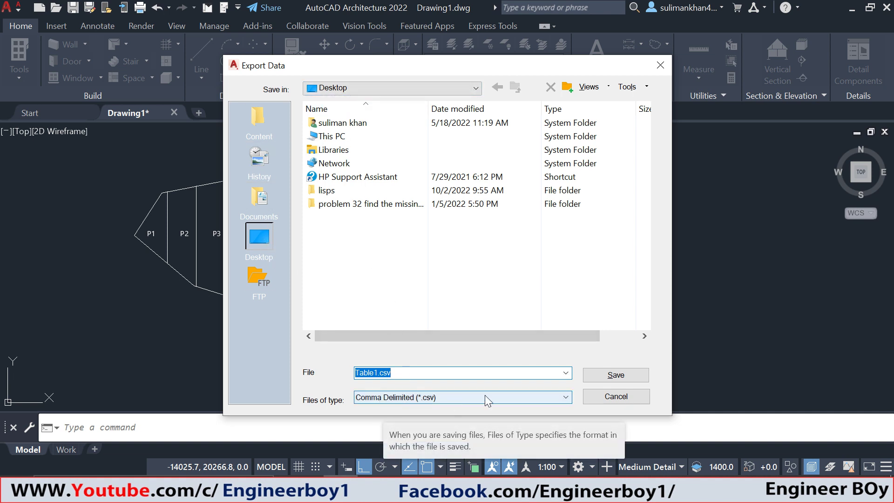
click(615, 375)
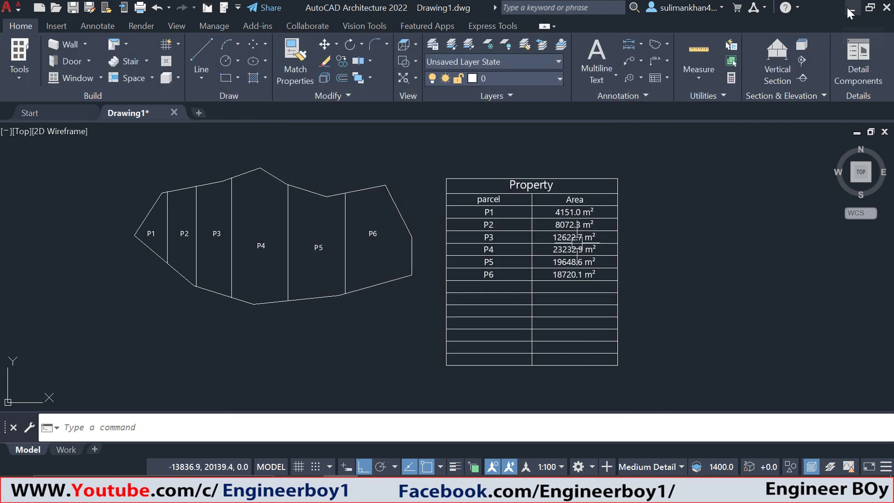
click(852, 9)
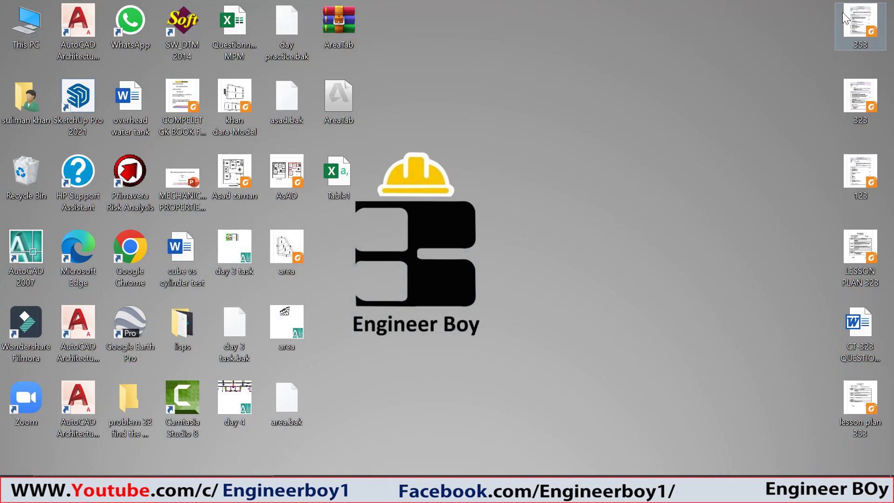
double_click(345, 179)
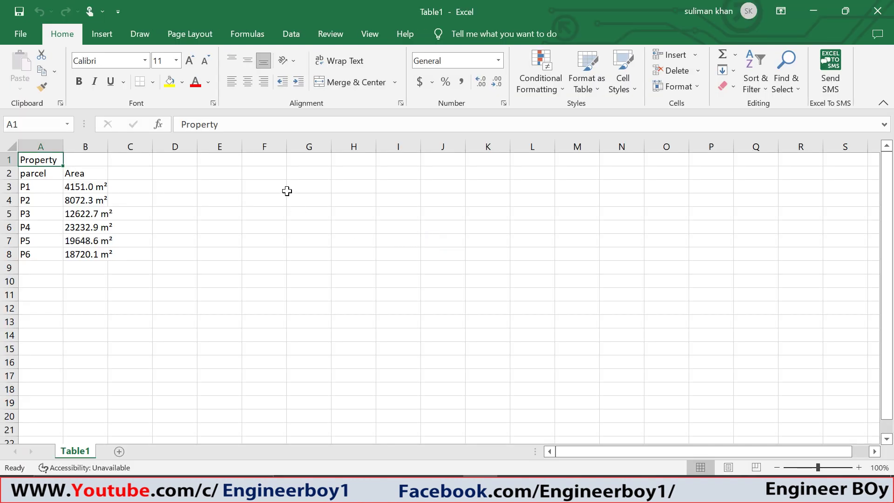
Zoom the sheet to about 208% and apply All Borders to the parcel table in A1:C8.
drag(817, 467, 829, 466)
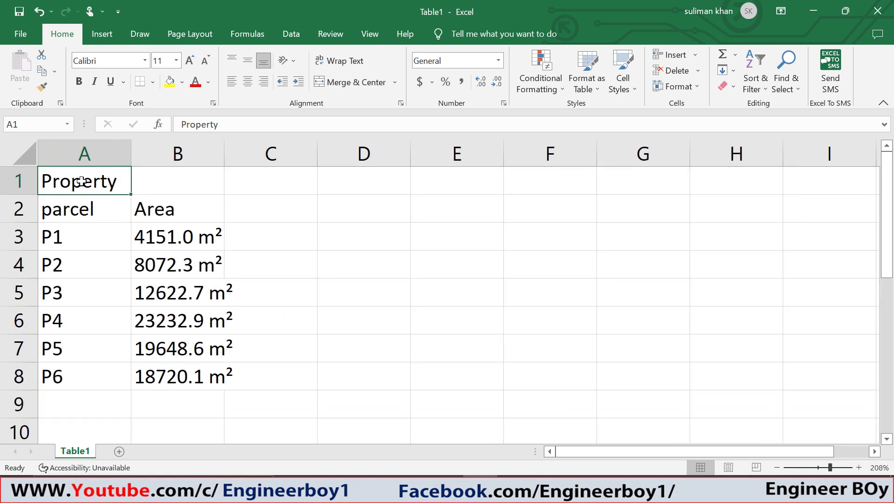
drag(82, 182, 247, 385)
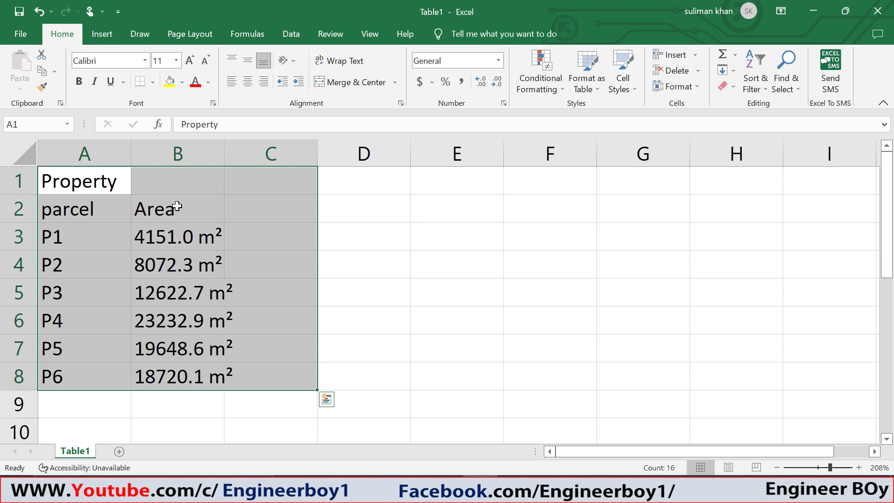
click(150, 83)
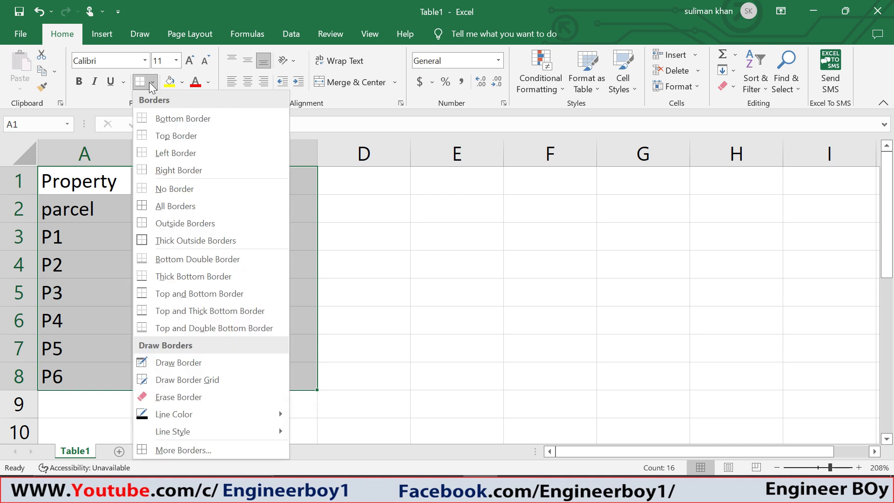
click(166, 207)
click(486, 258)
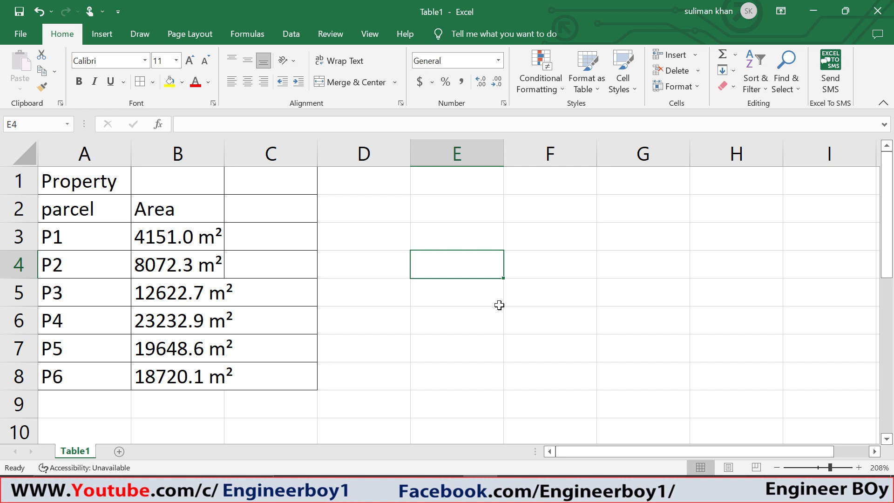